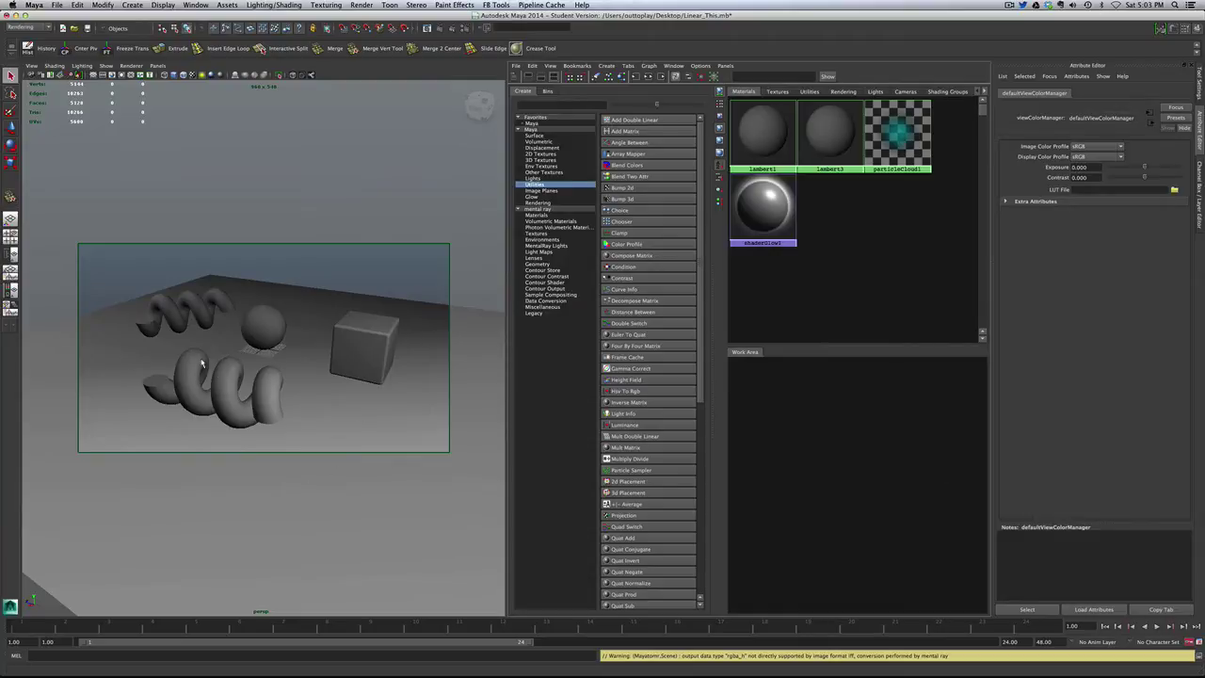
Step: Select the helix, sphere and cube one by one, then clear the selection
click(296, 279)
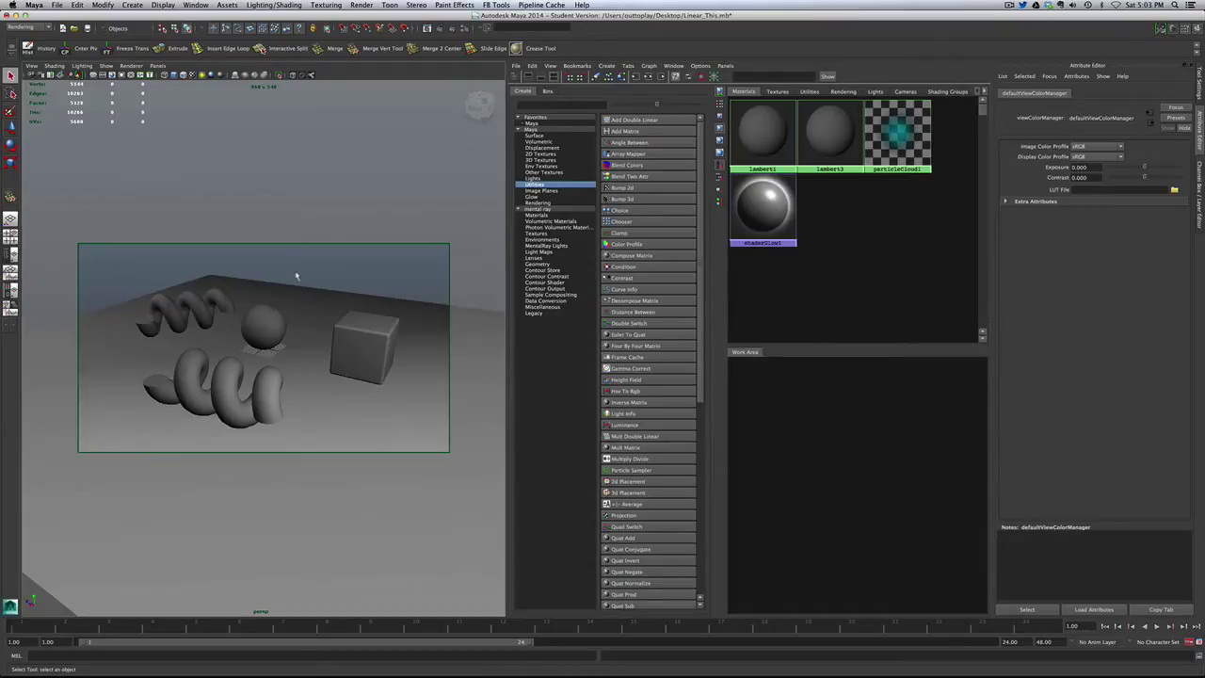
click(226, 303)
click(267, 320)
click(365, 347)
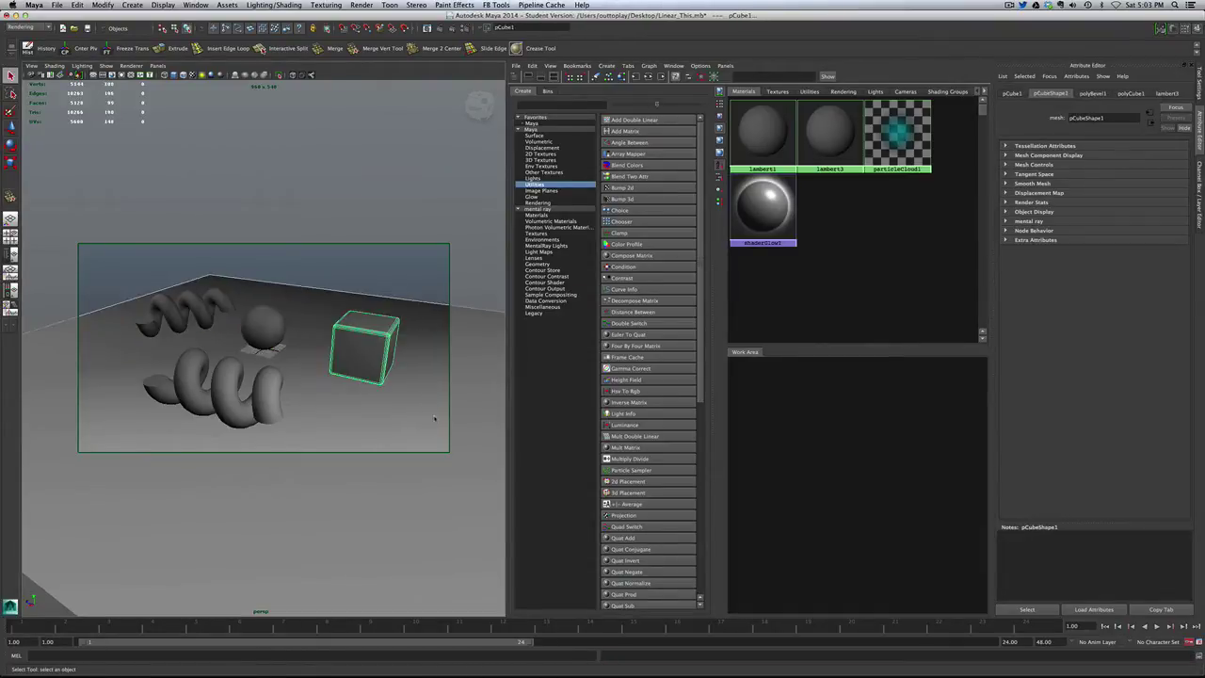
click(355, 262)
Step: Inspect the left and right area lights by selecting each in turn
scroll(346, 296, down, 6)
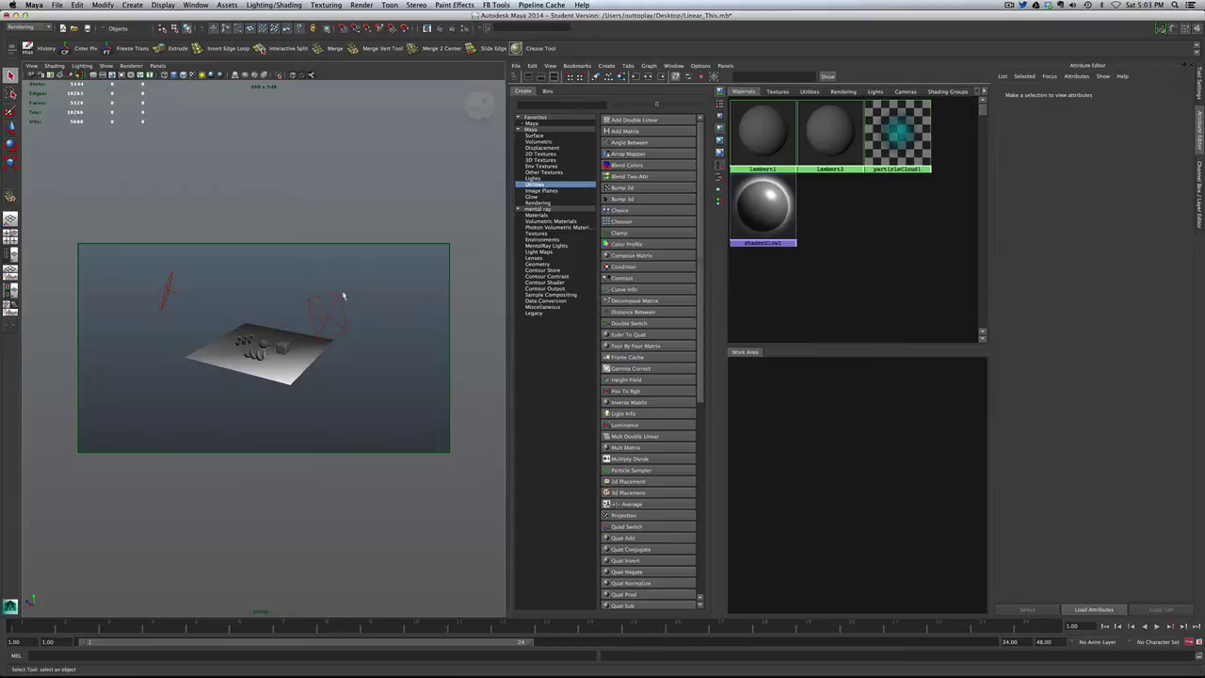
click(318, 300)
click(173, 300)
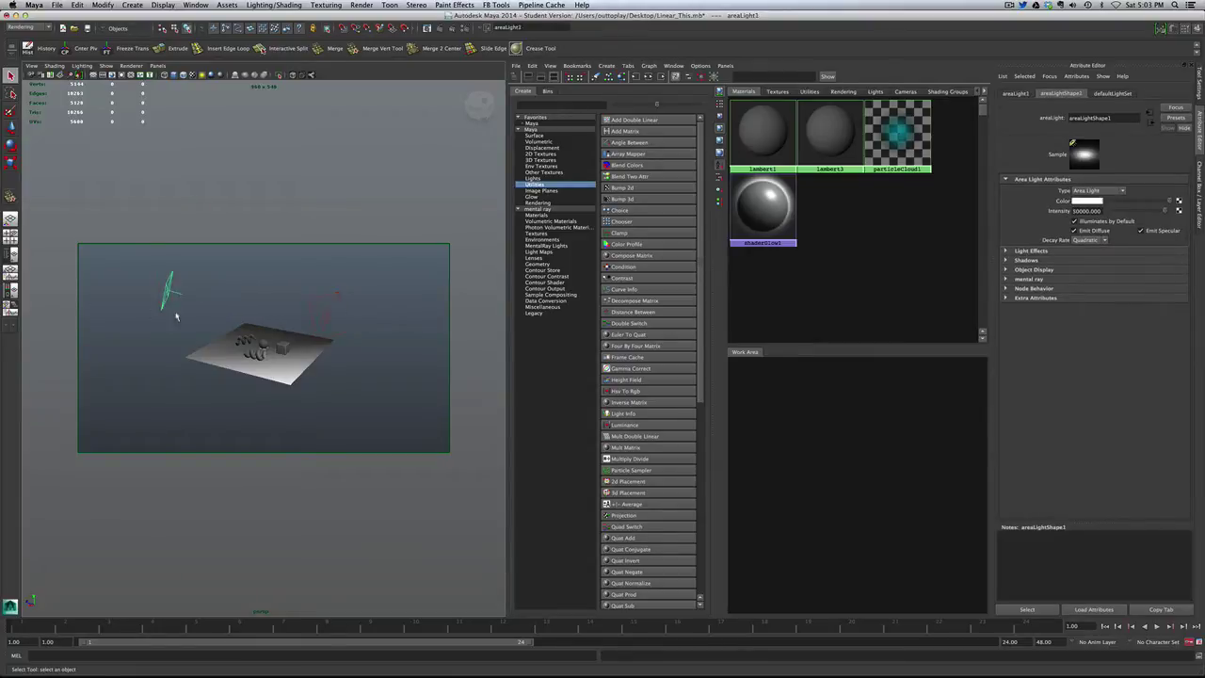
click(335, 308)
click(164, 277)
Step: Return to the close-up camera view and render the current frame with mental ray
click(51, 75)
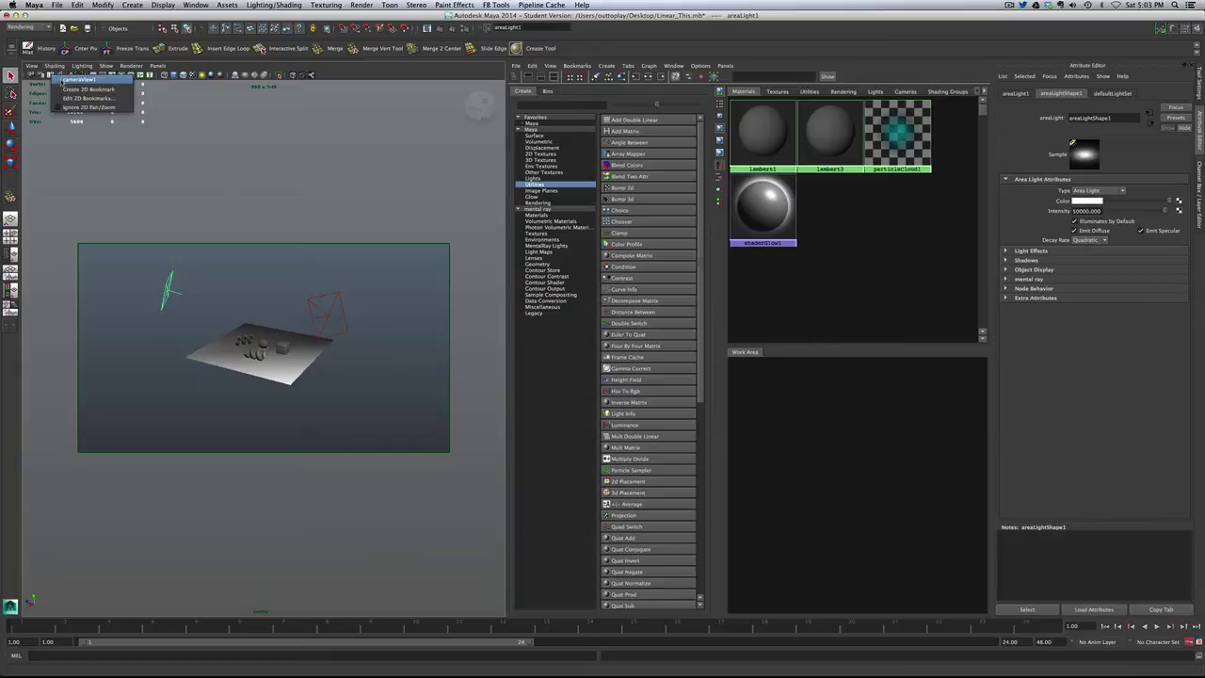
click(80, 87)
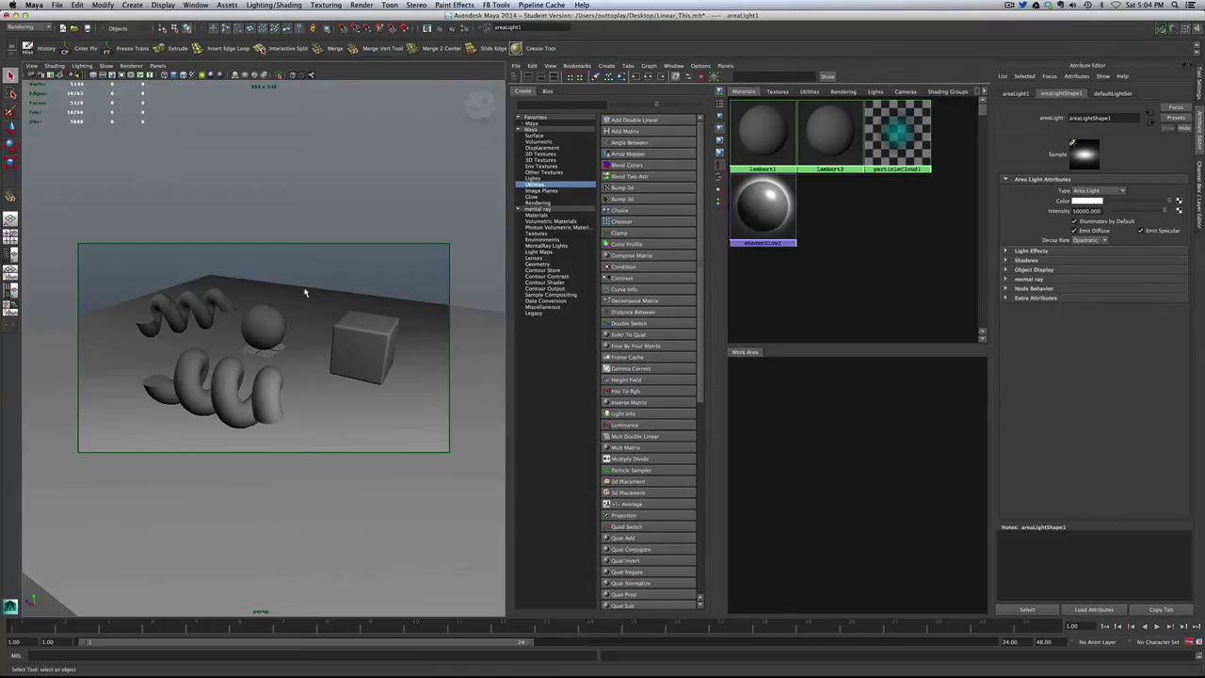
click(381, 344)
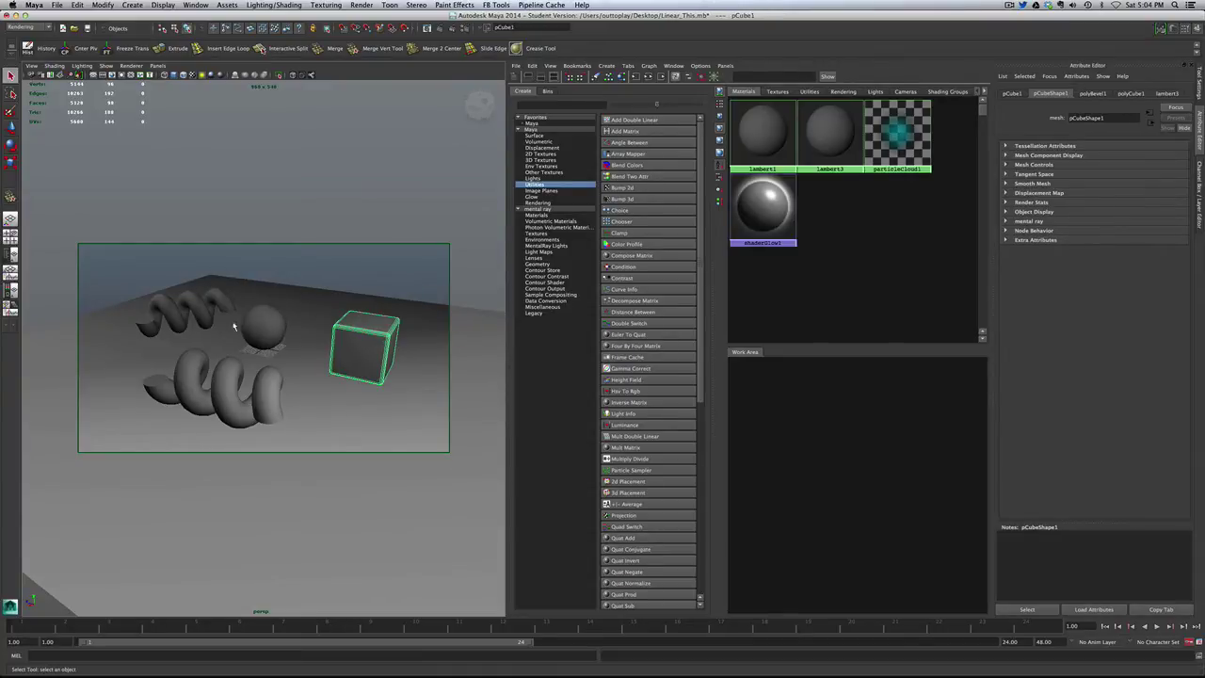
click(309, 273)
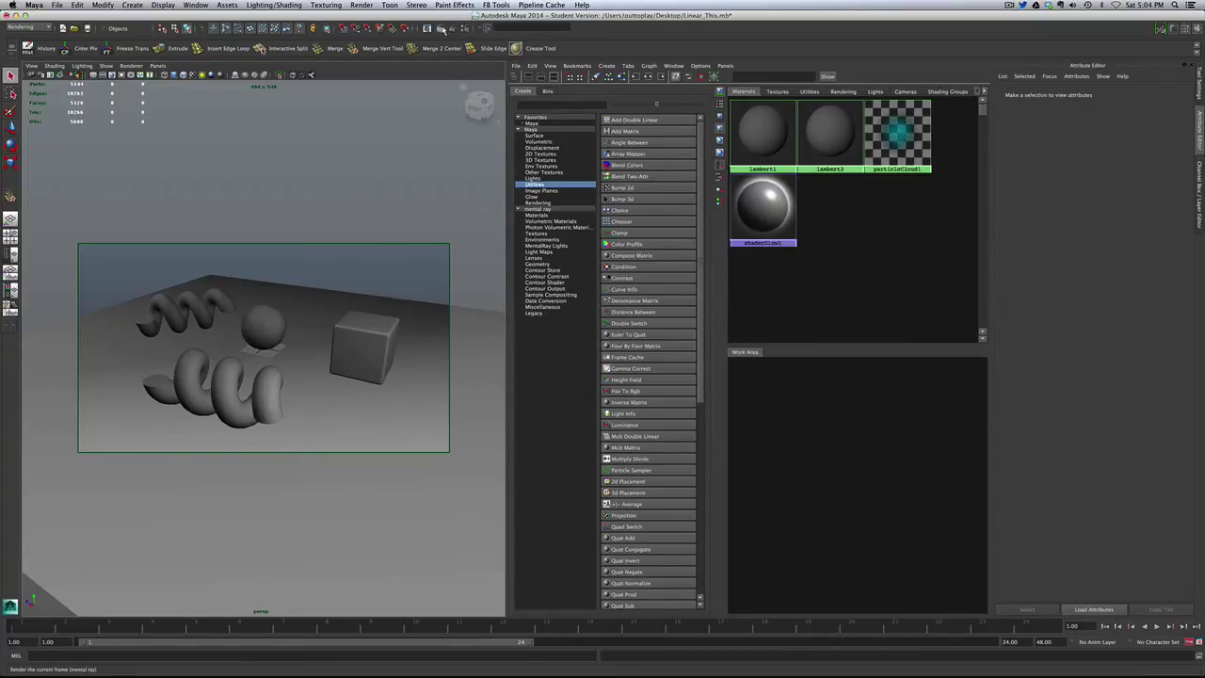
click(441, 29)
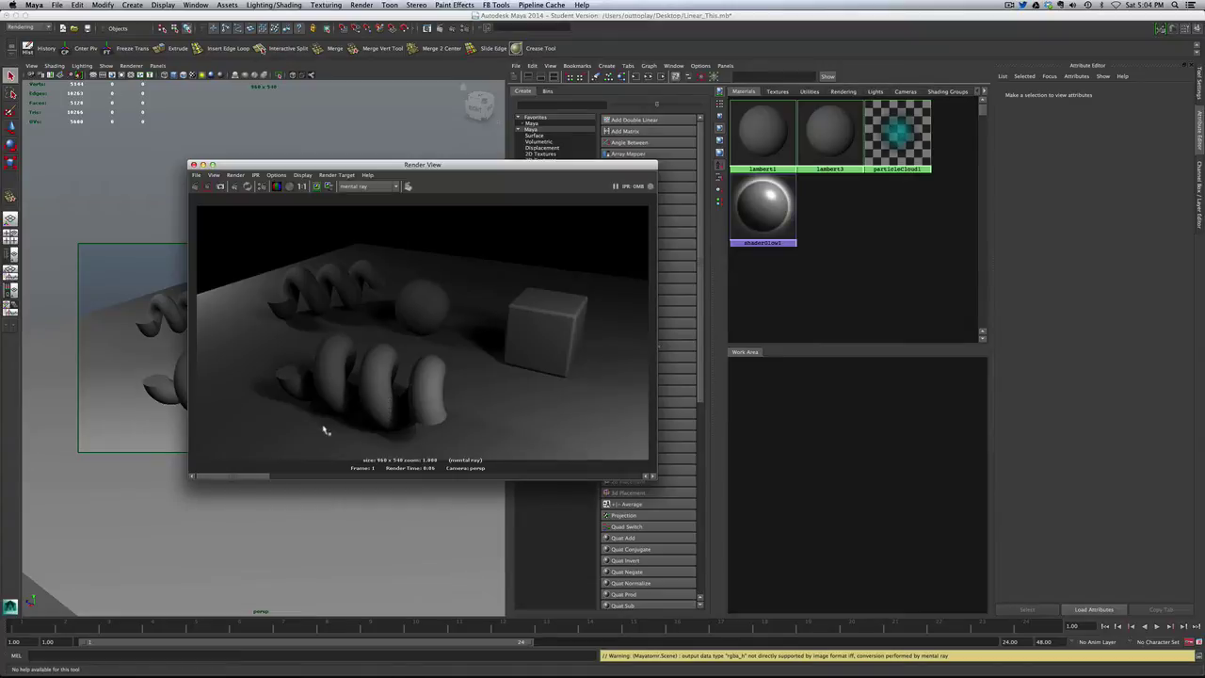
drag(415, 167, 260, 140)
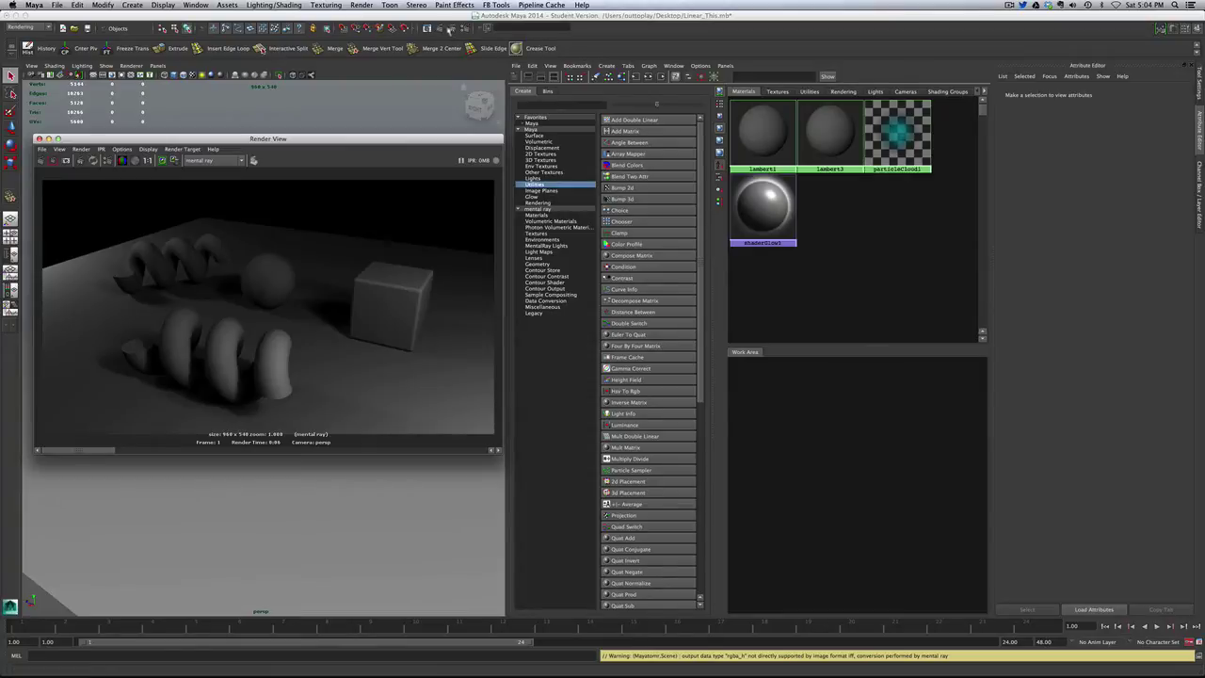
Step: Turn on color management in Render Settings (Linear sRGB to sRGB) and re-render the frame
click(454, 29)
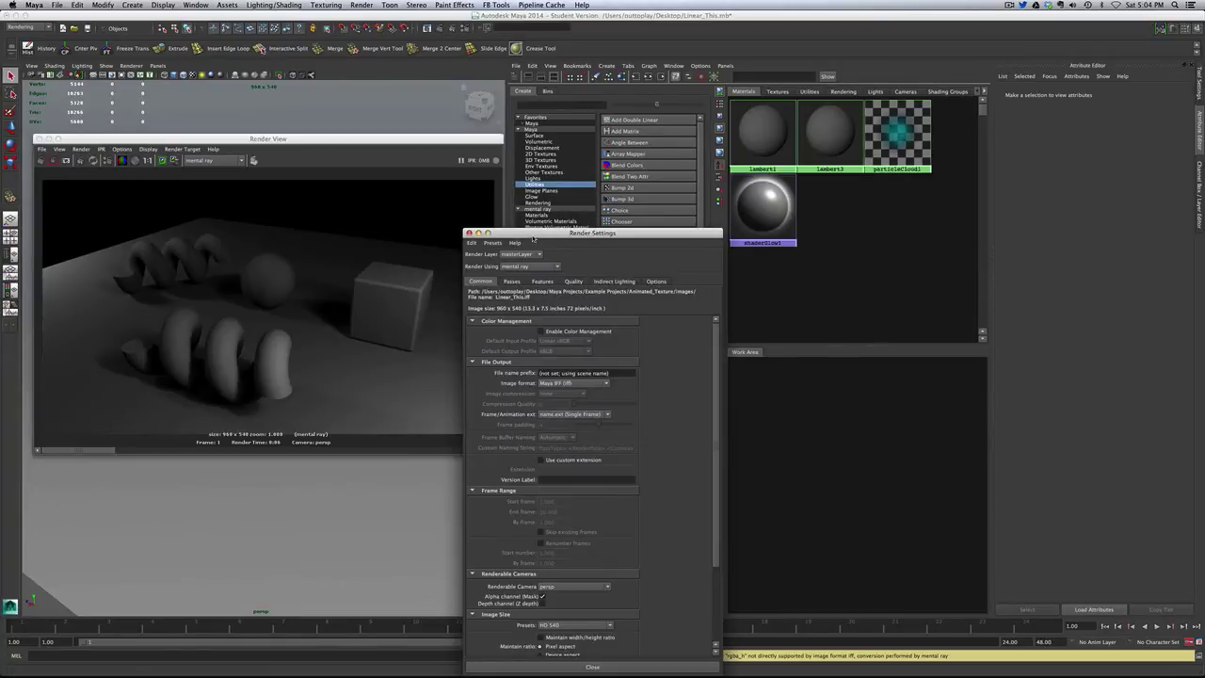
drag(525, 233, 712, 144)
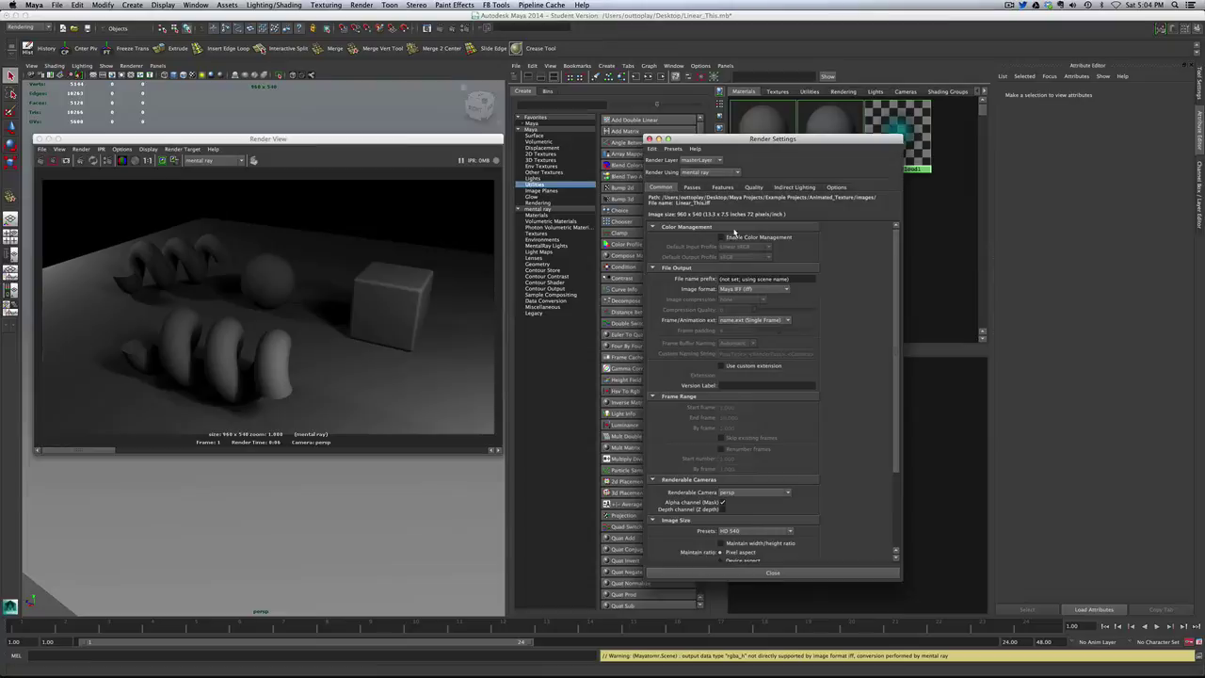
click(723, 237)
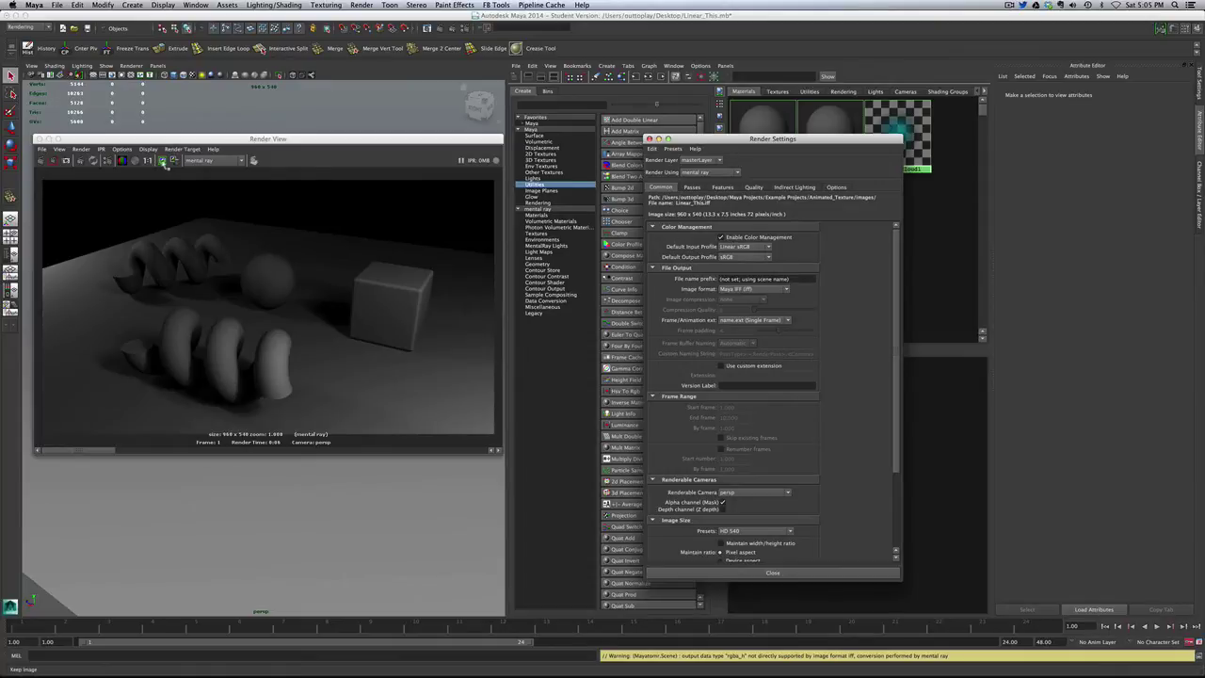
click(161, 161)
click(39, 160)
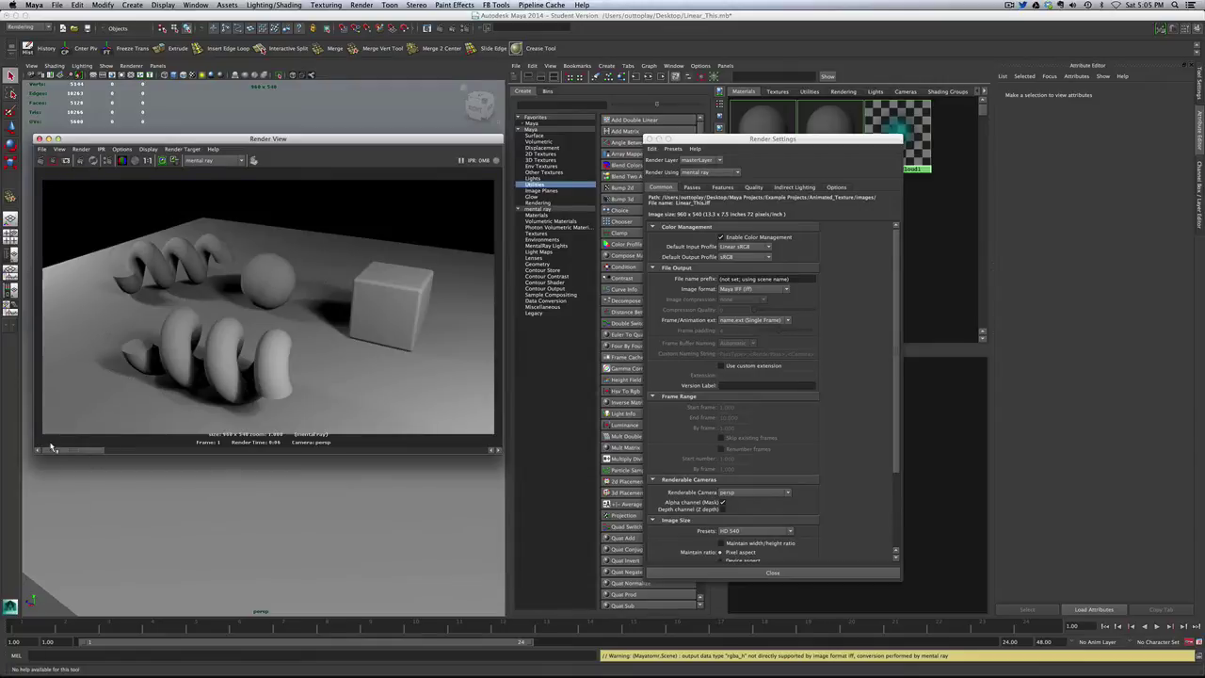
drag(58, 452, 83, 444)
Step: Create three mia_material_x shaders from Hypershade's mental ray Materials list
click(650, 139)
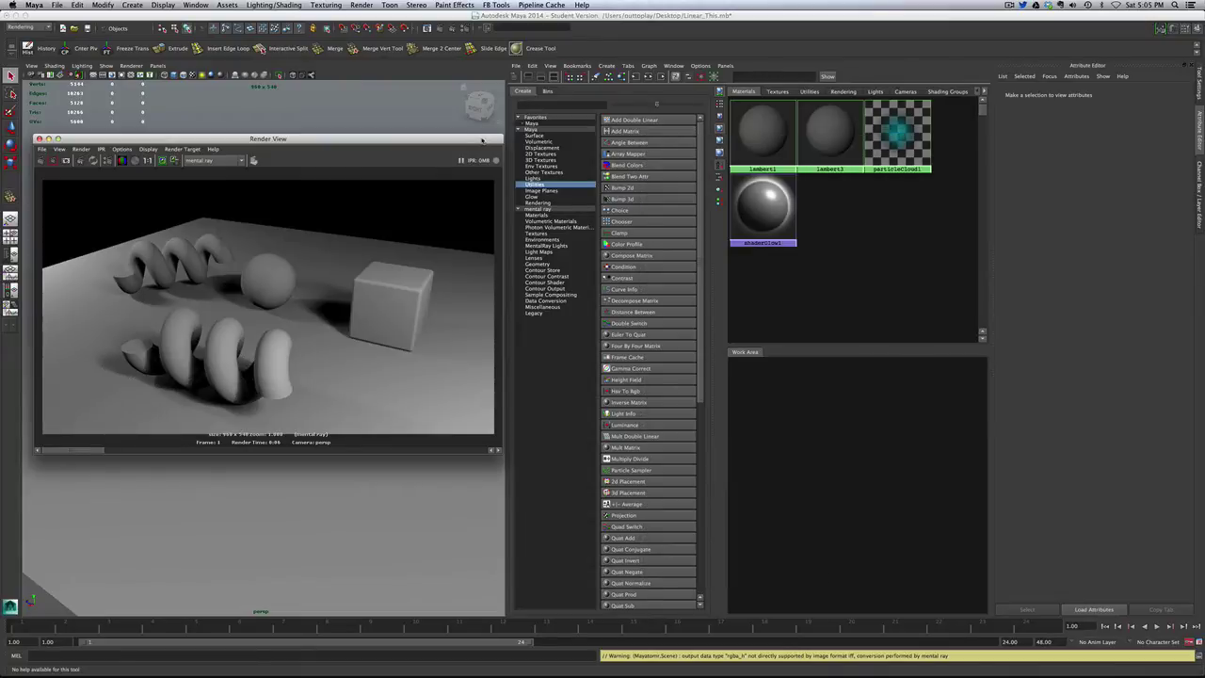
mouse_move(479, 140)
mouse_down()
mouse_move(577, 169)
mouse_move(572, 119)
mouse_move(467, 127)
mouse_up()
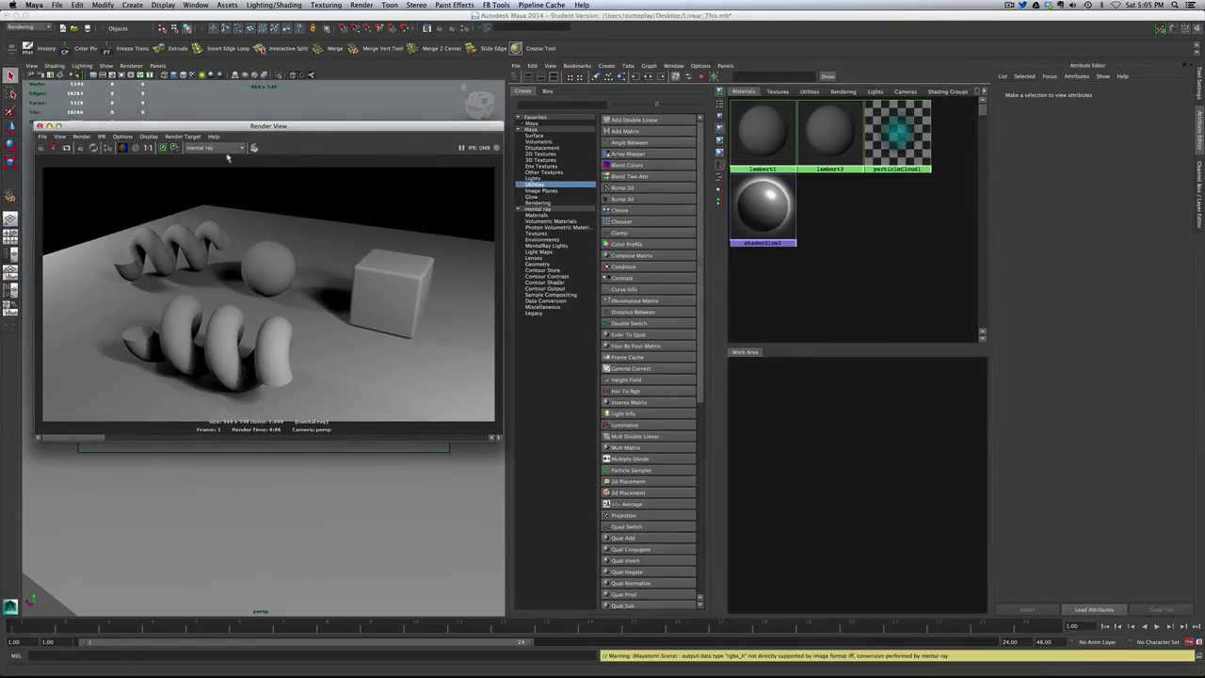
click(535, 215)
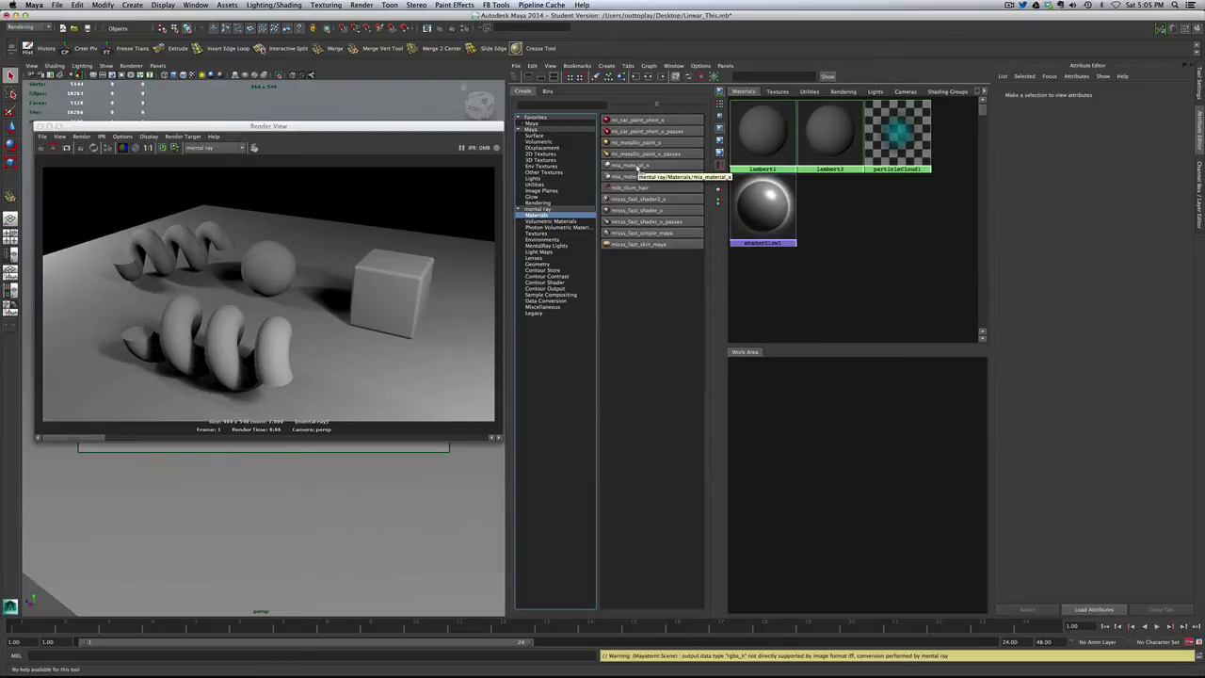
click(637, 167)
click(638, 167)
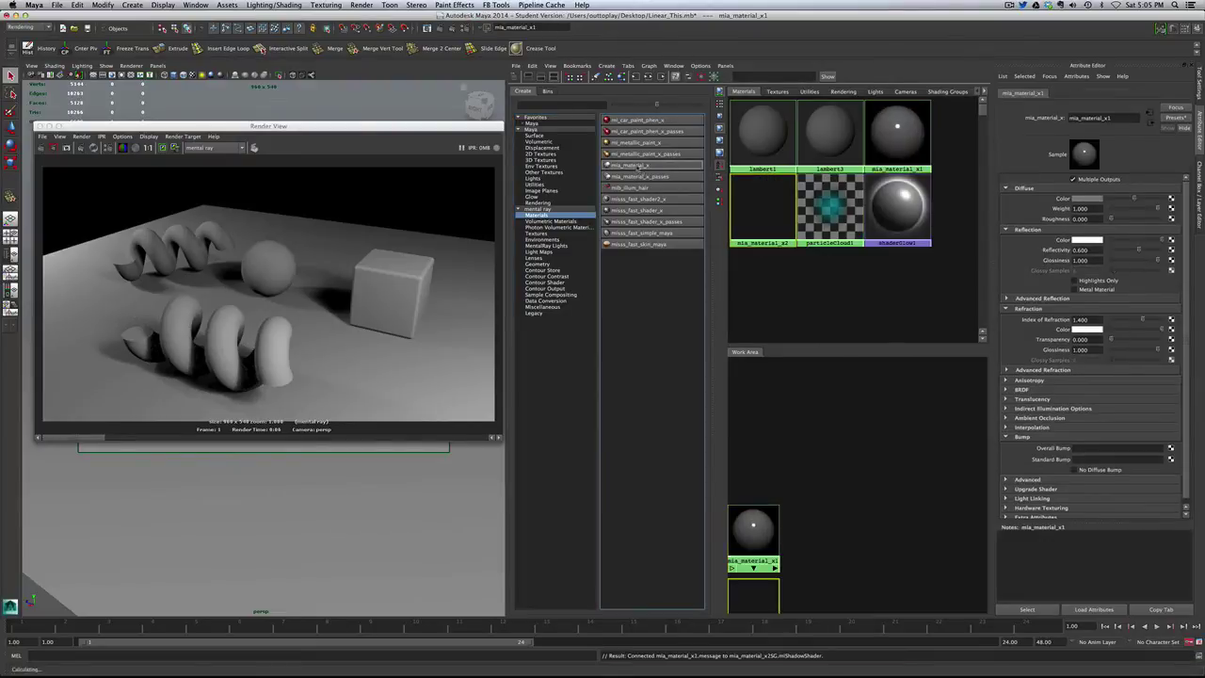
click(638, 166)
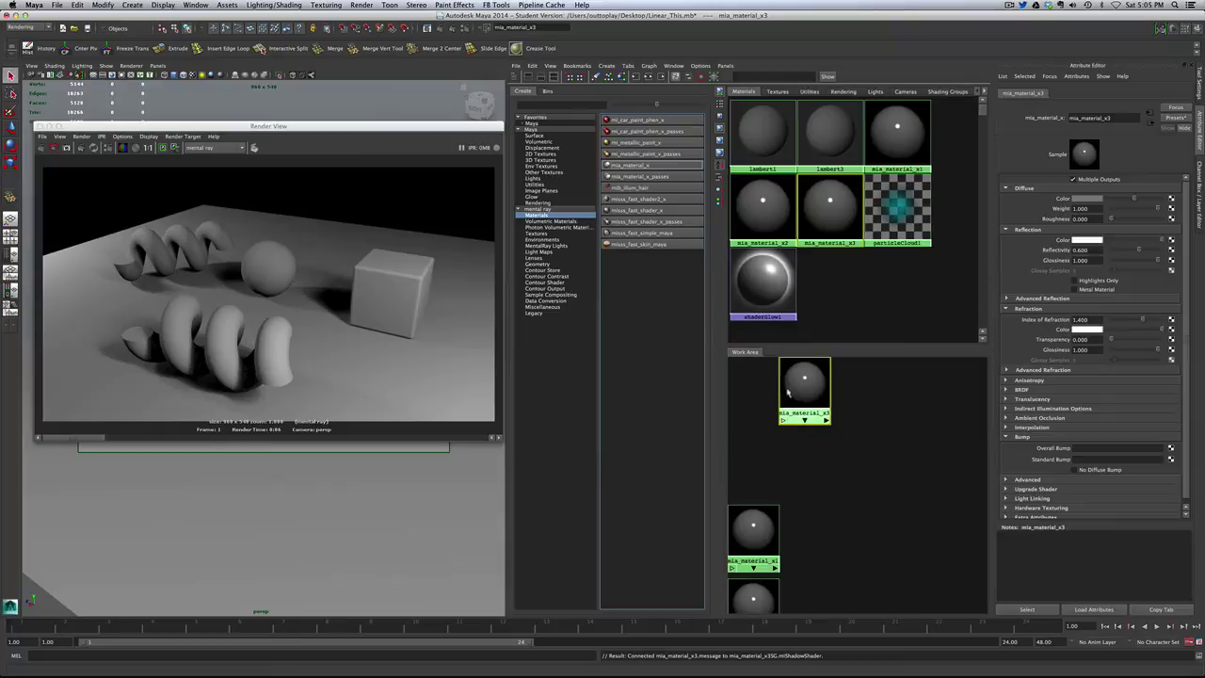
Step: Stack mia_material_x3, x1 and x2 in a column on the work area's left side
drag(805, 393, 769, 422)
drag(753, 529, 773, 487)
drag(764, 601, 781, 557)
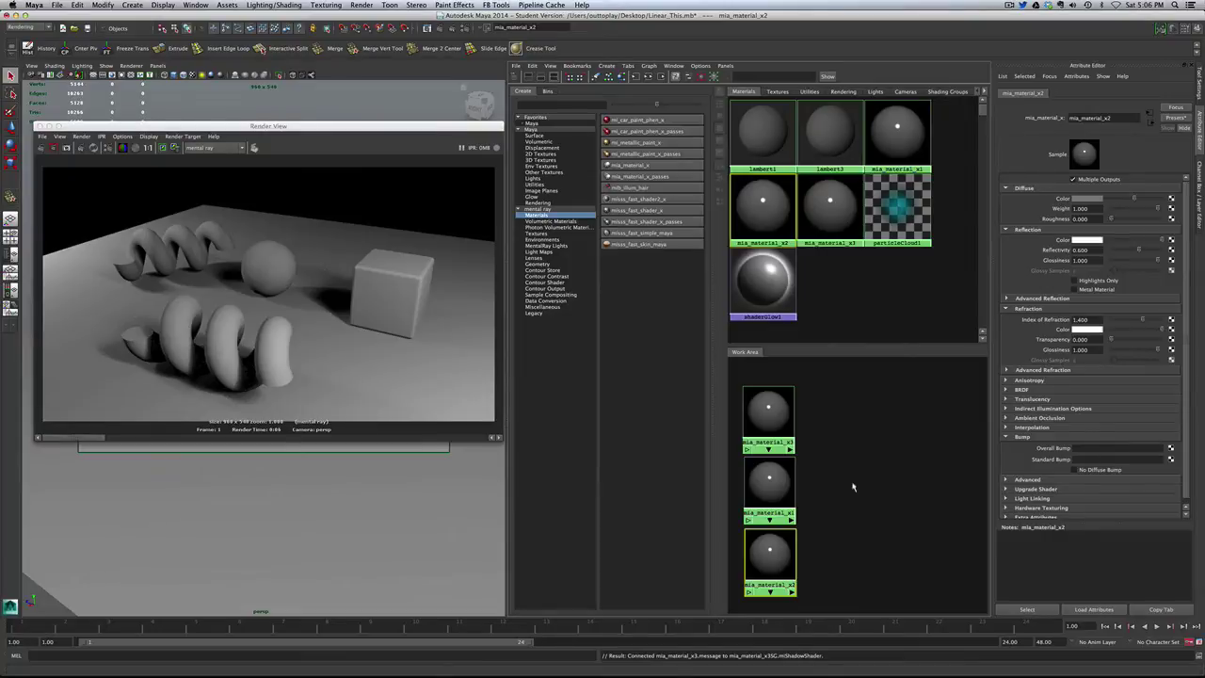
click(763, 423)
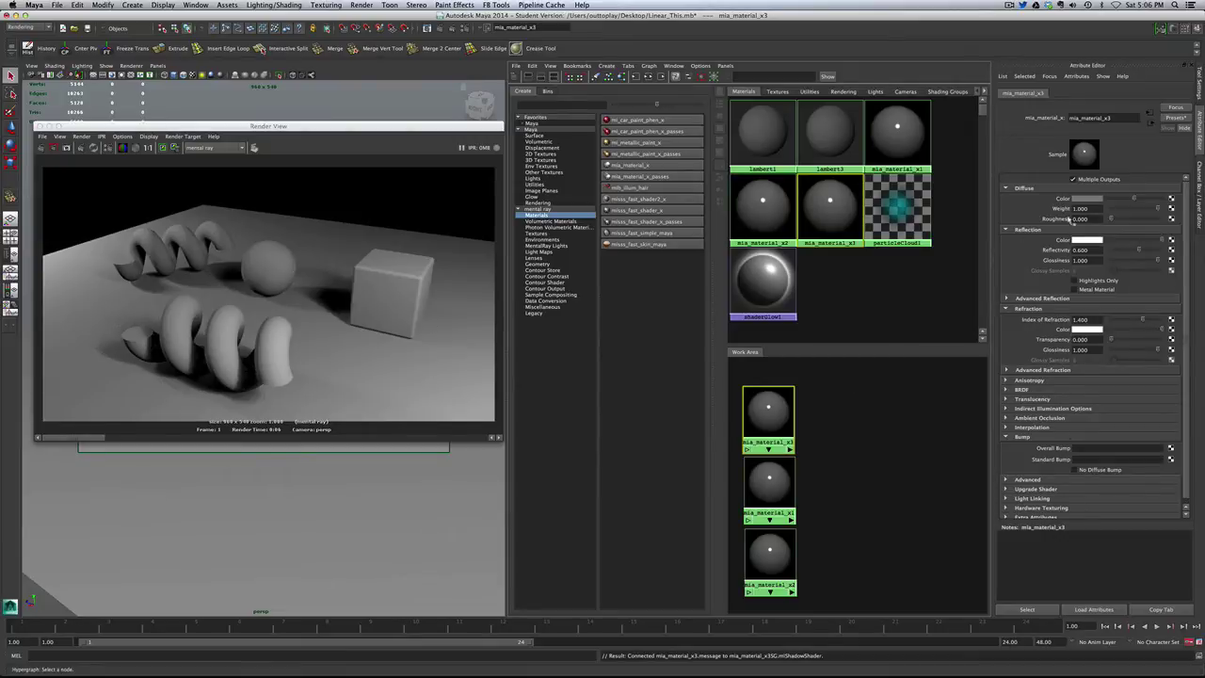
Step: Map a file texture loading Animated_Texture/sourceimages/floor.tif onto mia_material_x3's diffuse color
click(1172, 200)
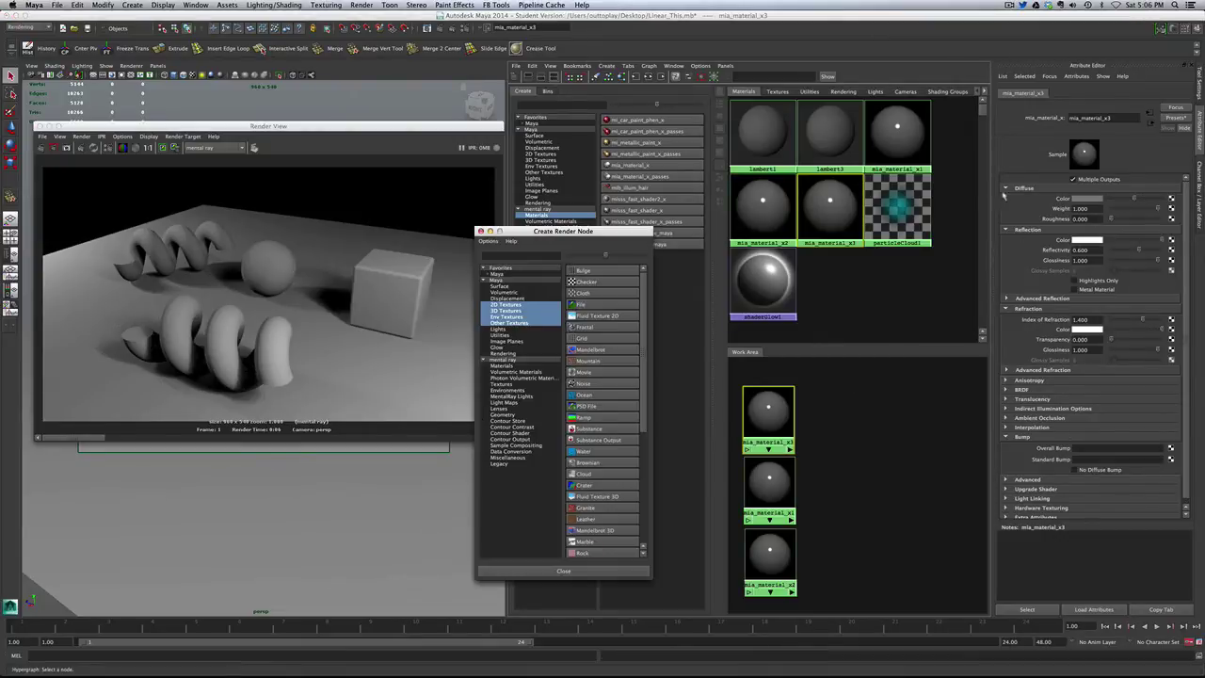
click(653, 311)
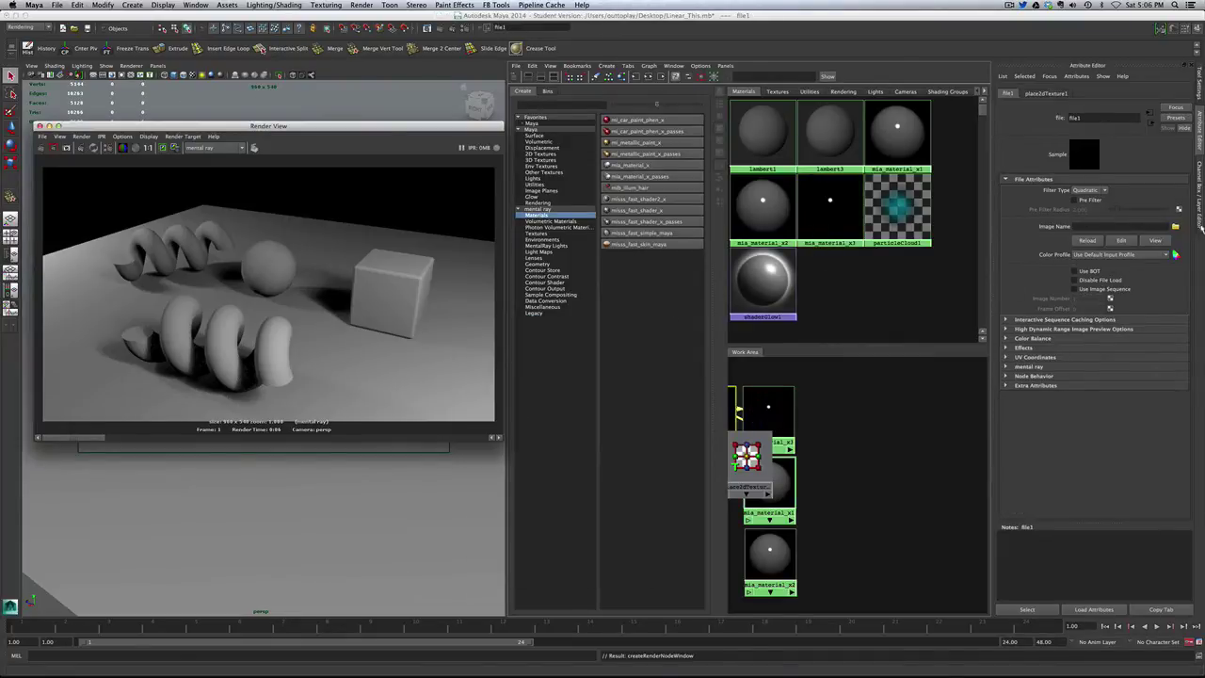
click(1176, 227)
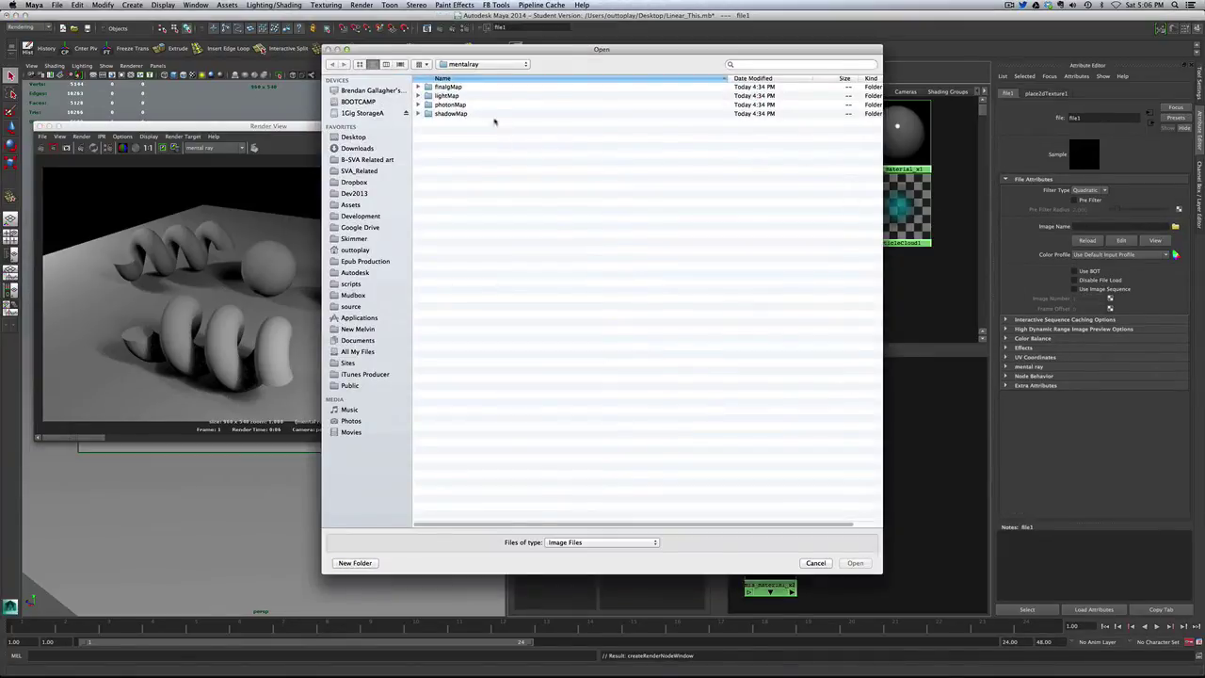
click(461, 66)
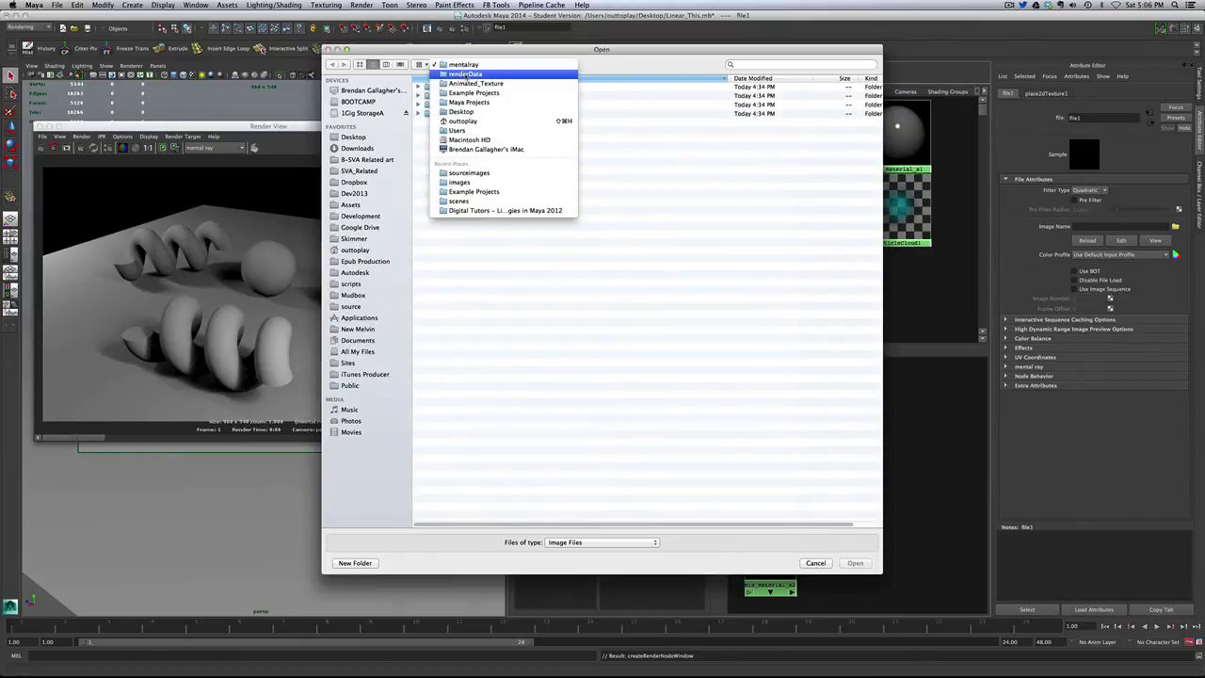
click(471, 83)
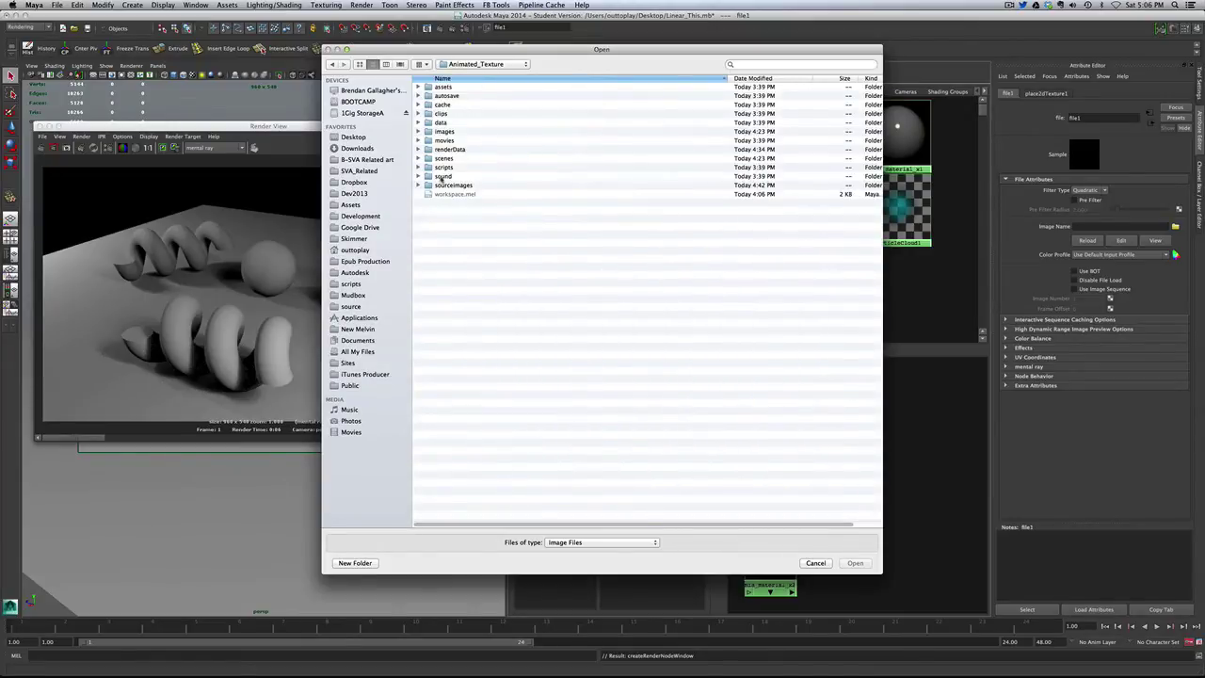
double_click(447, 184)
click(447, 104)
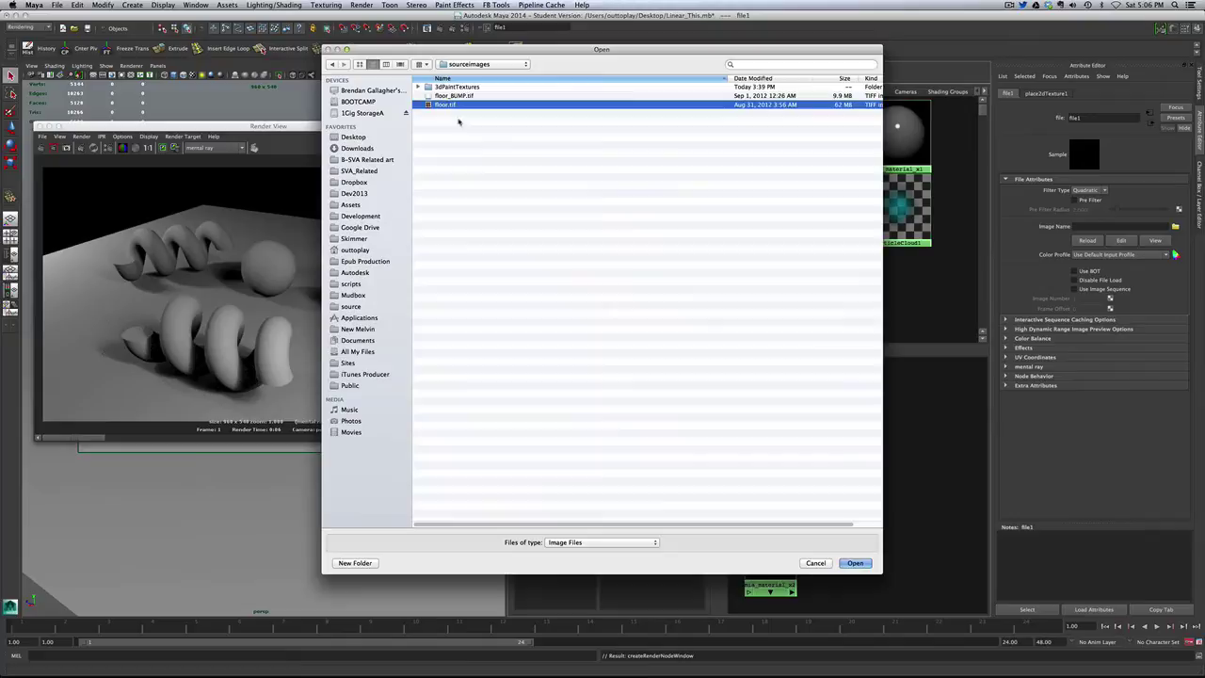
click(855, 563)
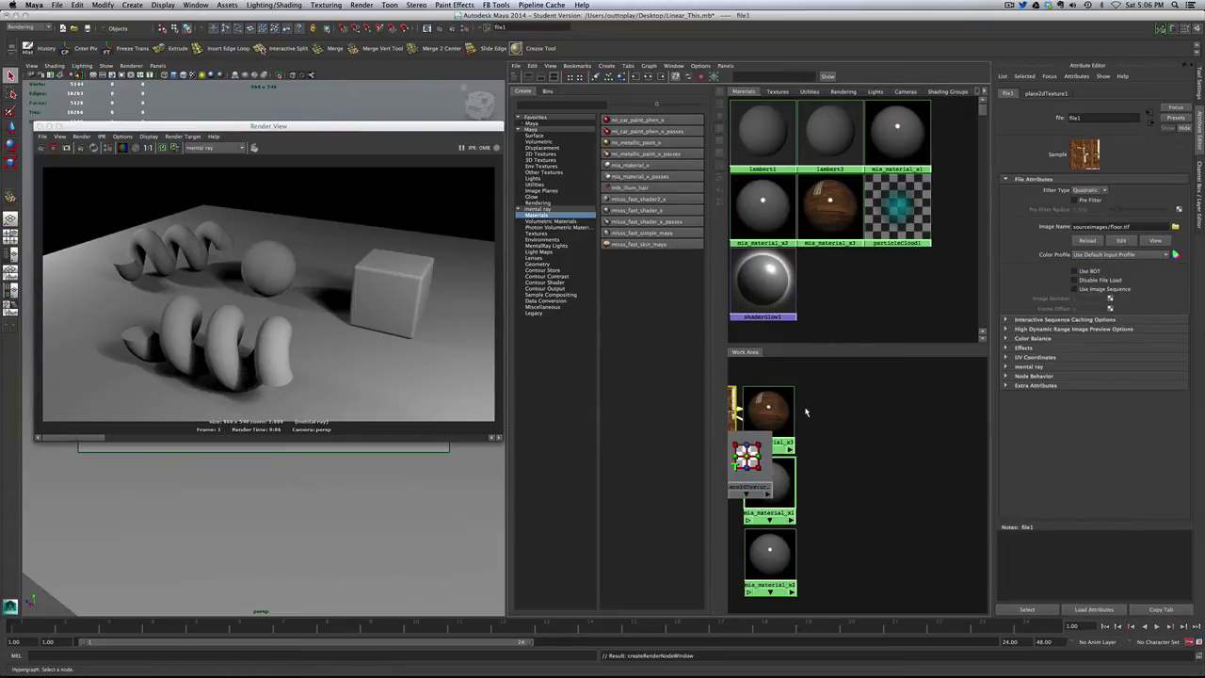
right_drag(780, 400, 787, 425)
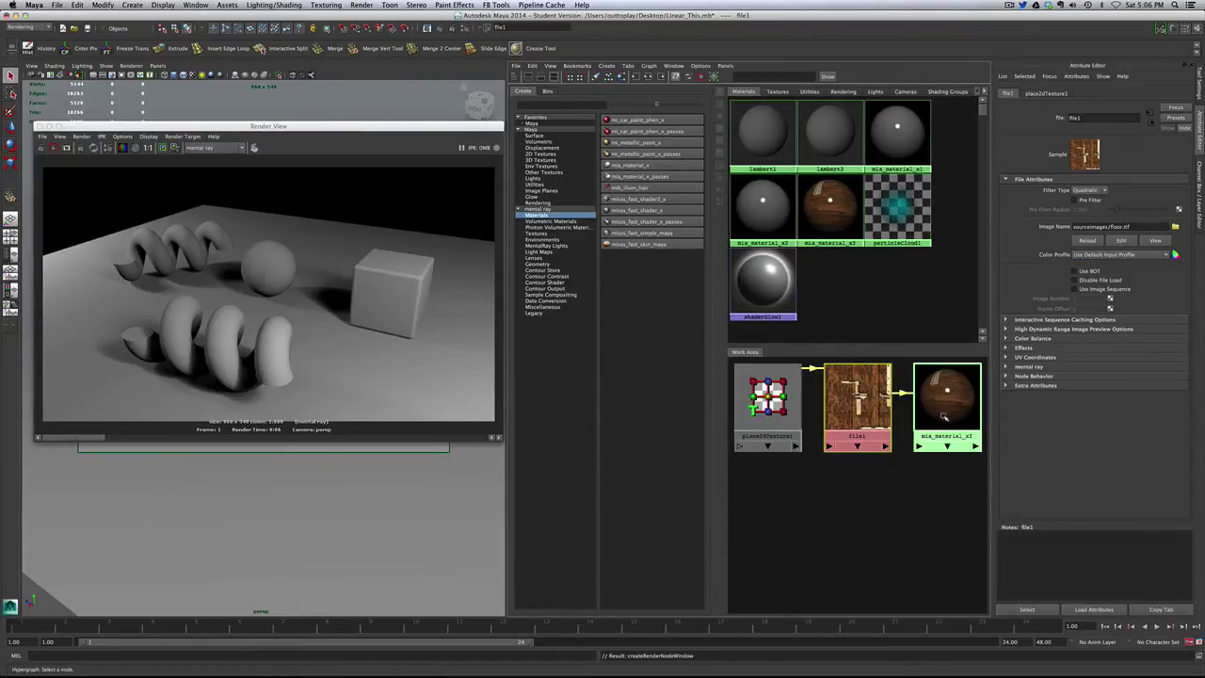
click(949, 409)
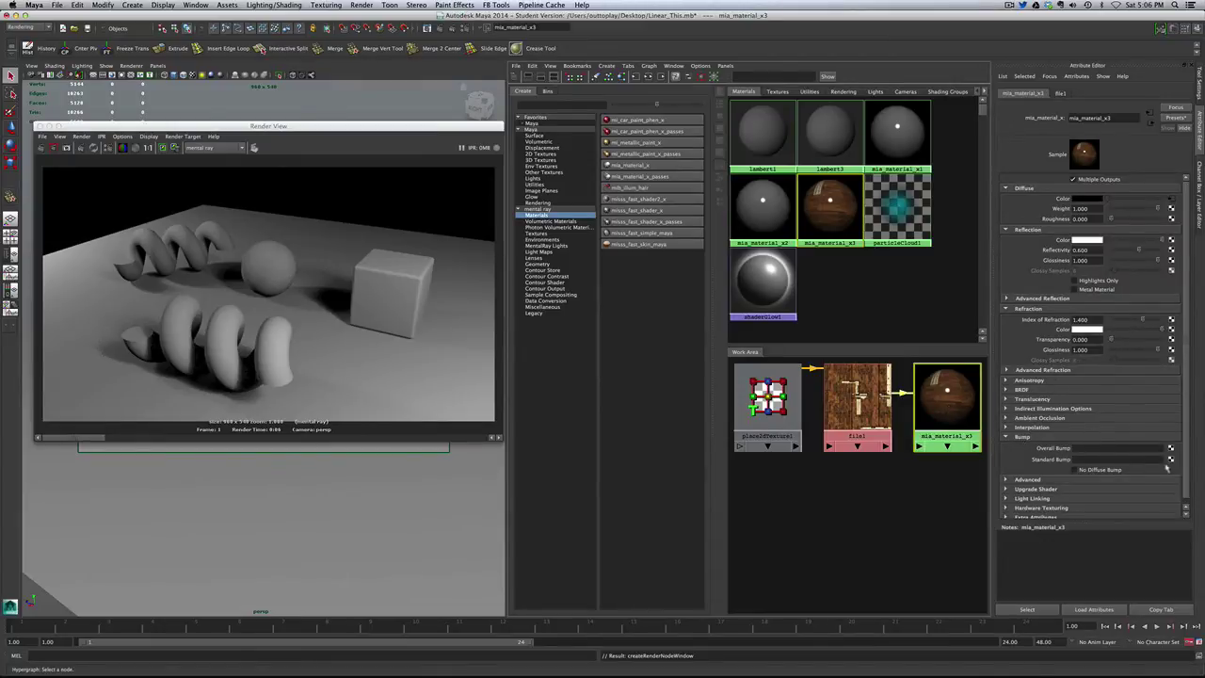
Step: Add a file-driven bump map to mia_material_x3 with bump depth 0.150
click(1172, 459)
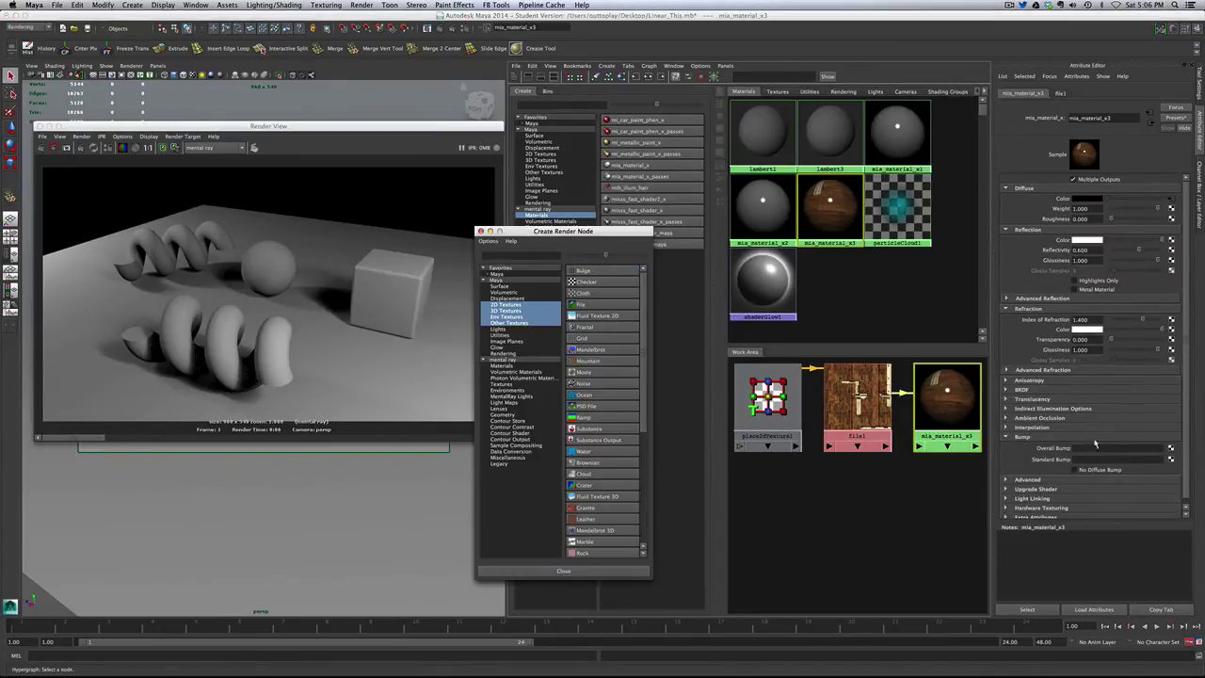
click(610, 311)
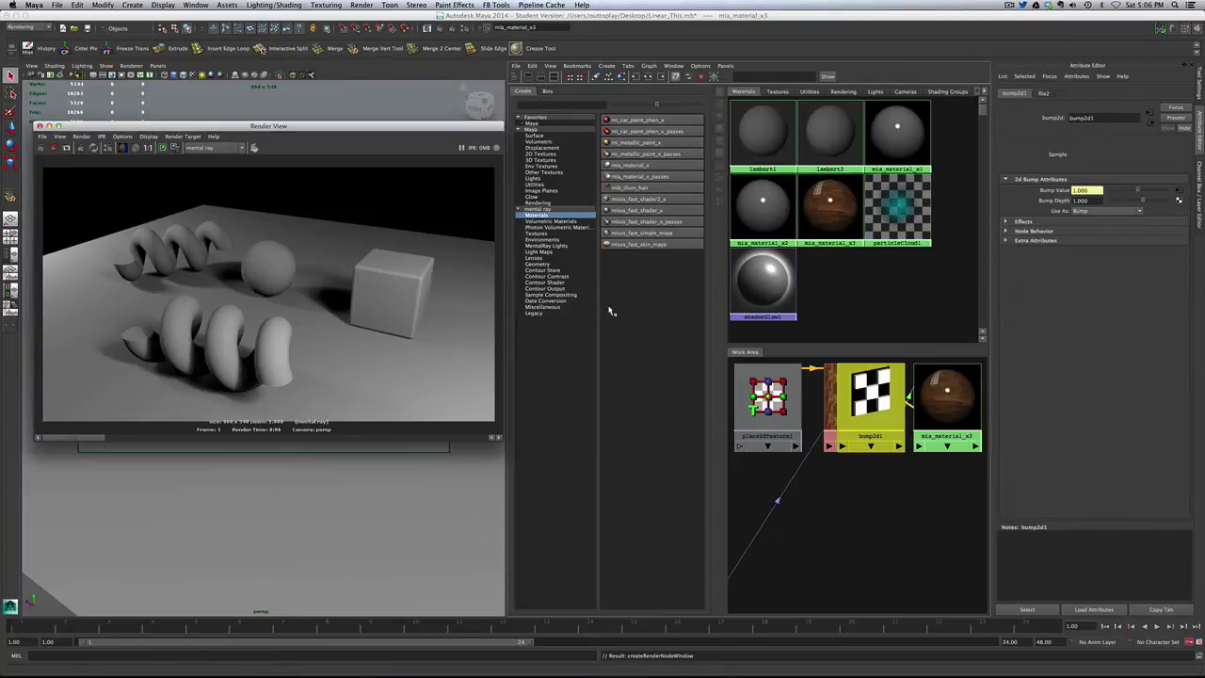
click(1098, 202)
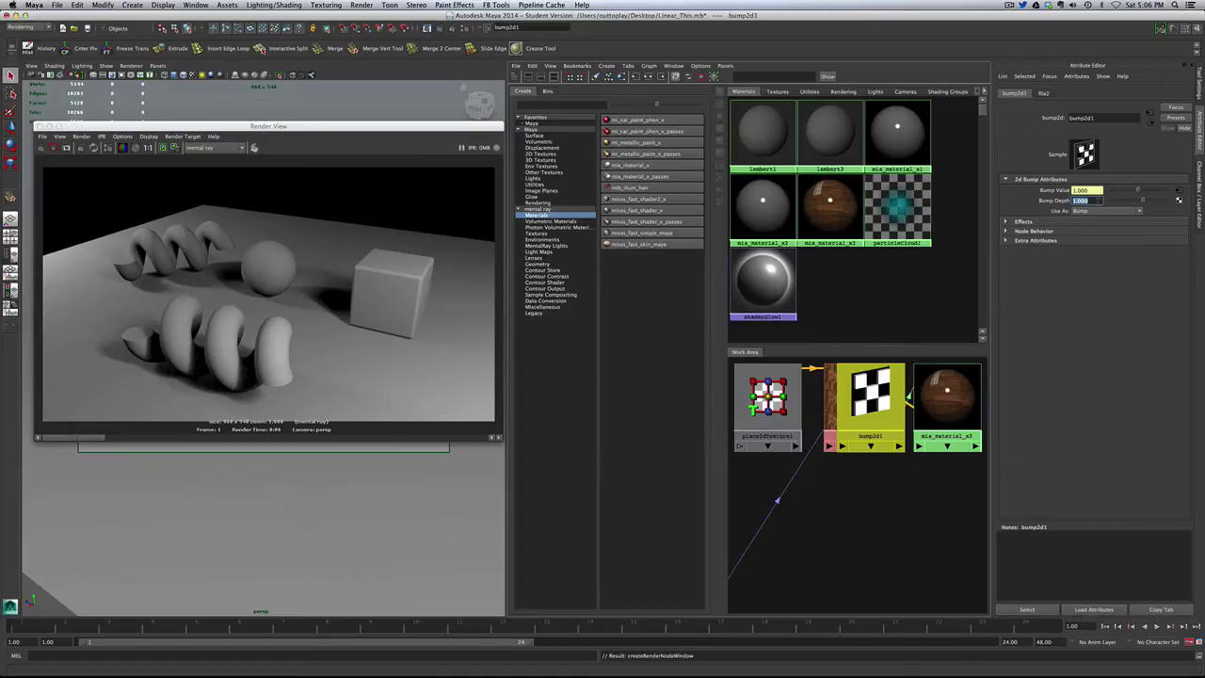
text(0.15)
key(Return)
Step: Load floor_BUMP.tif into the bump's file2 texture and graph the material network
click(1044, 93)
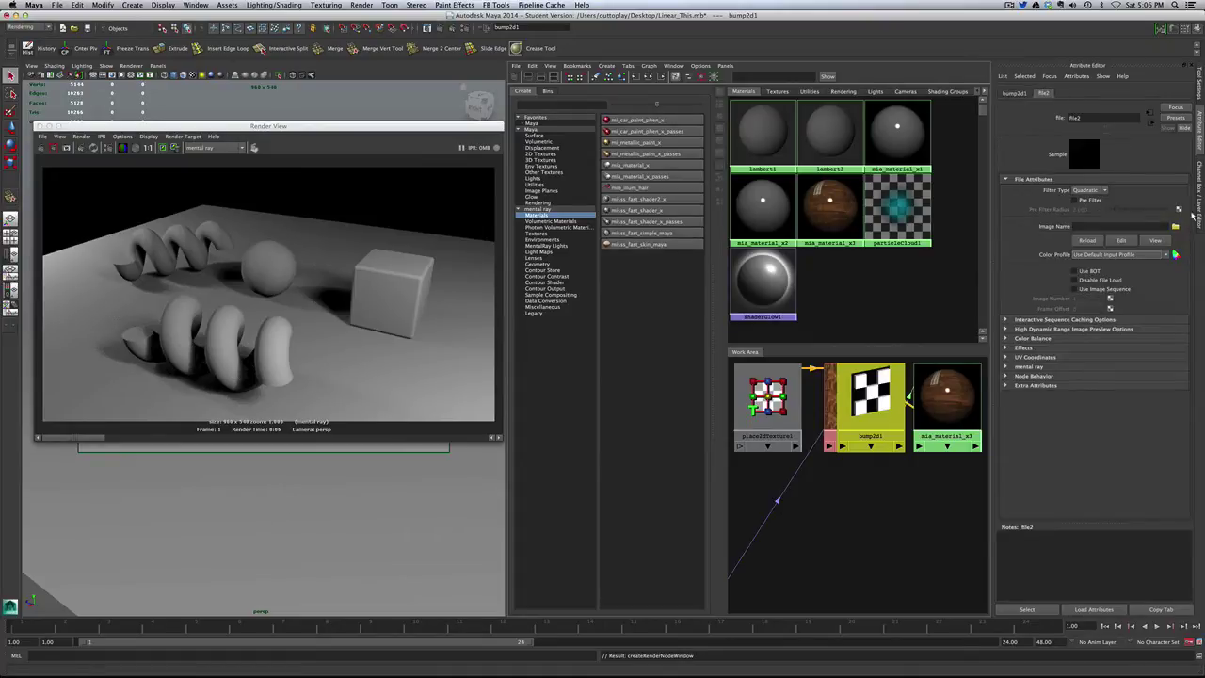
click(1176, 227)
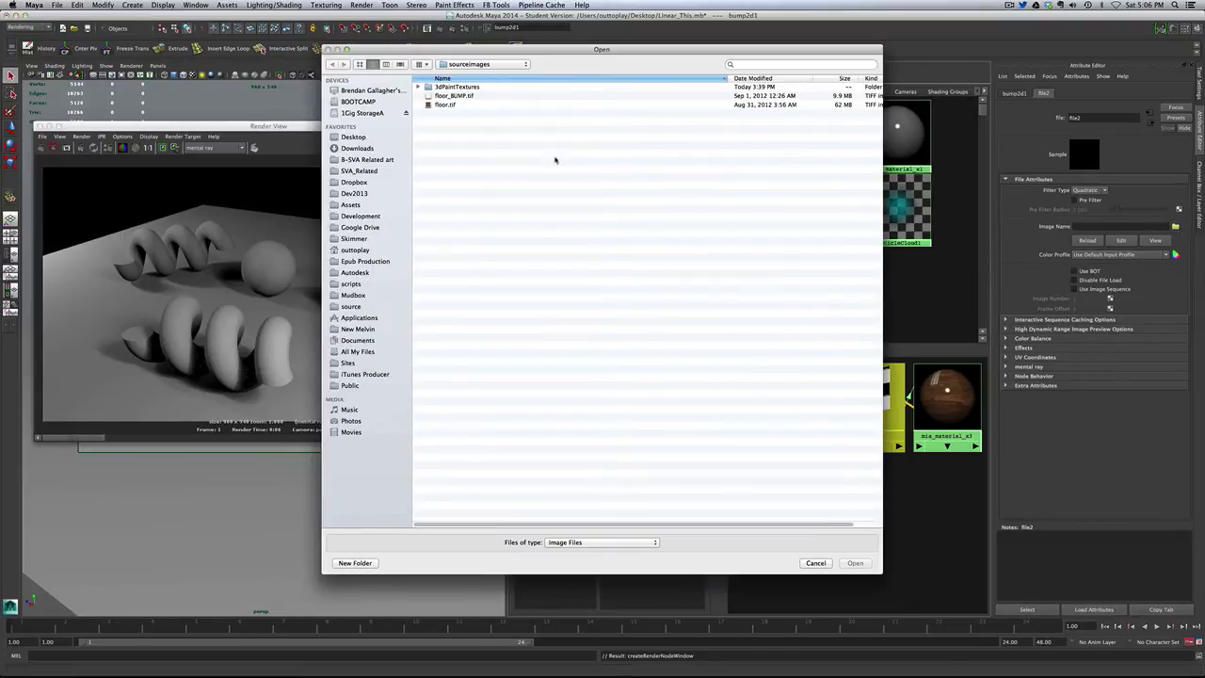
click(456, 96)
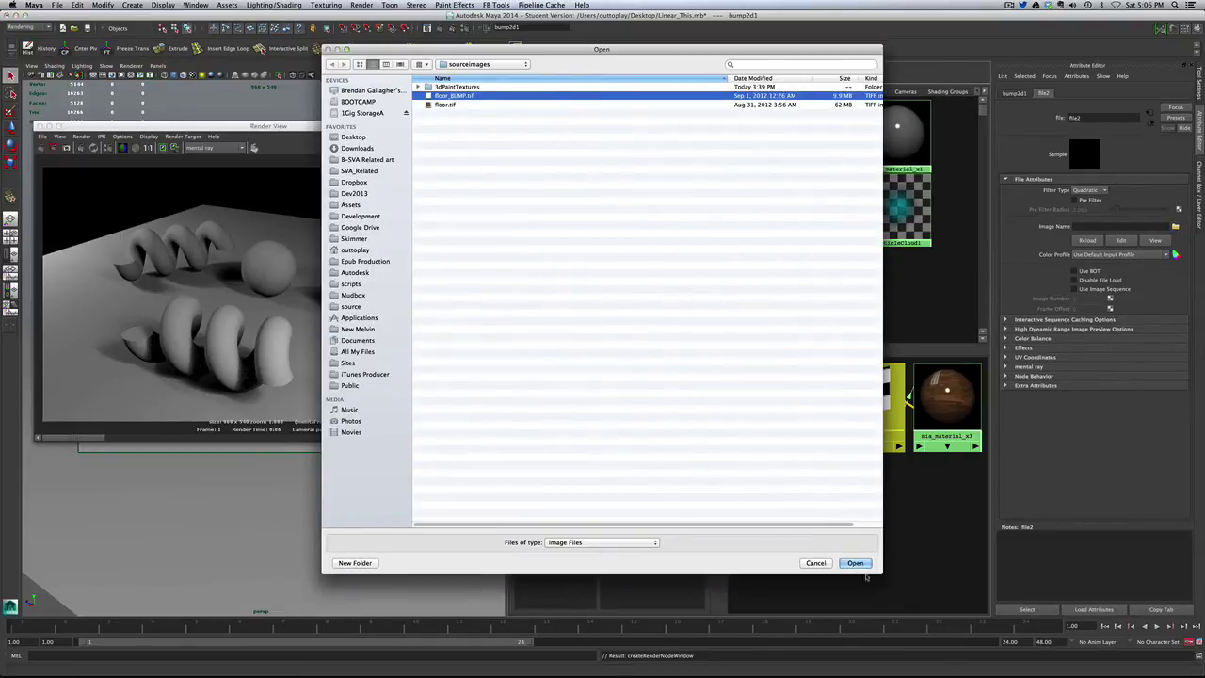
click(855, 563)
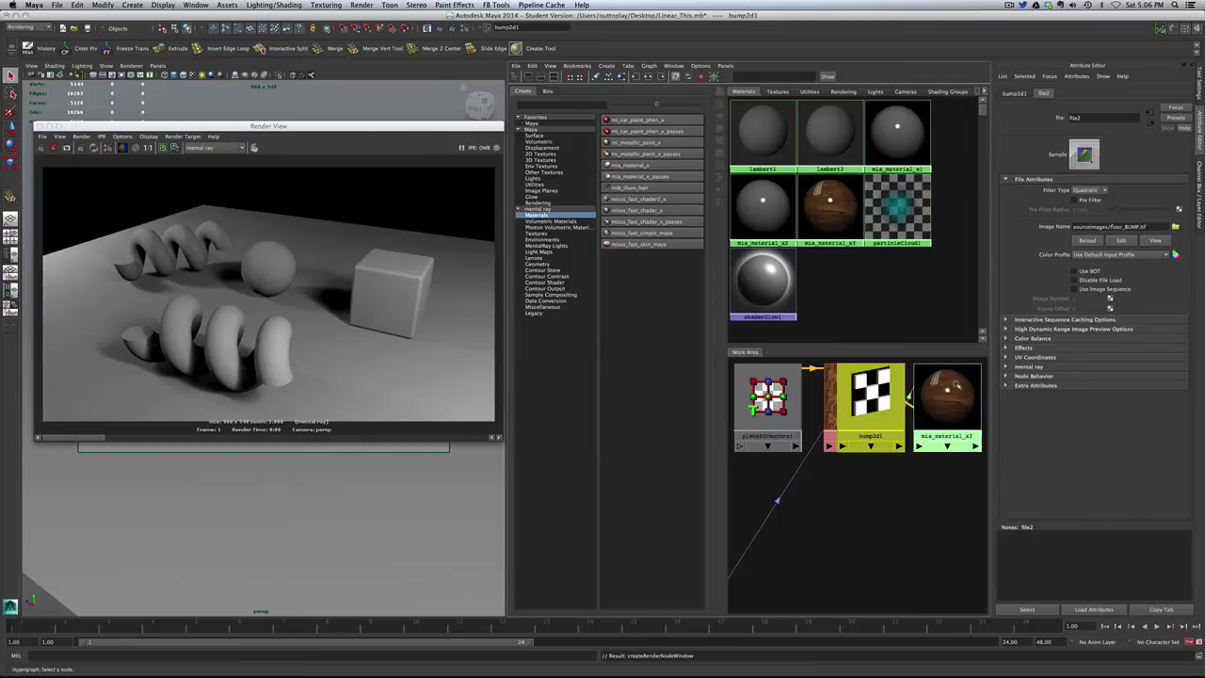
right_click(918, 382)
Step: Drag mia_material_x3 onto the floor plane to apply the wood material
click(923, 438)
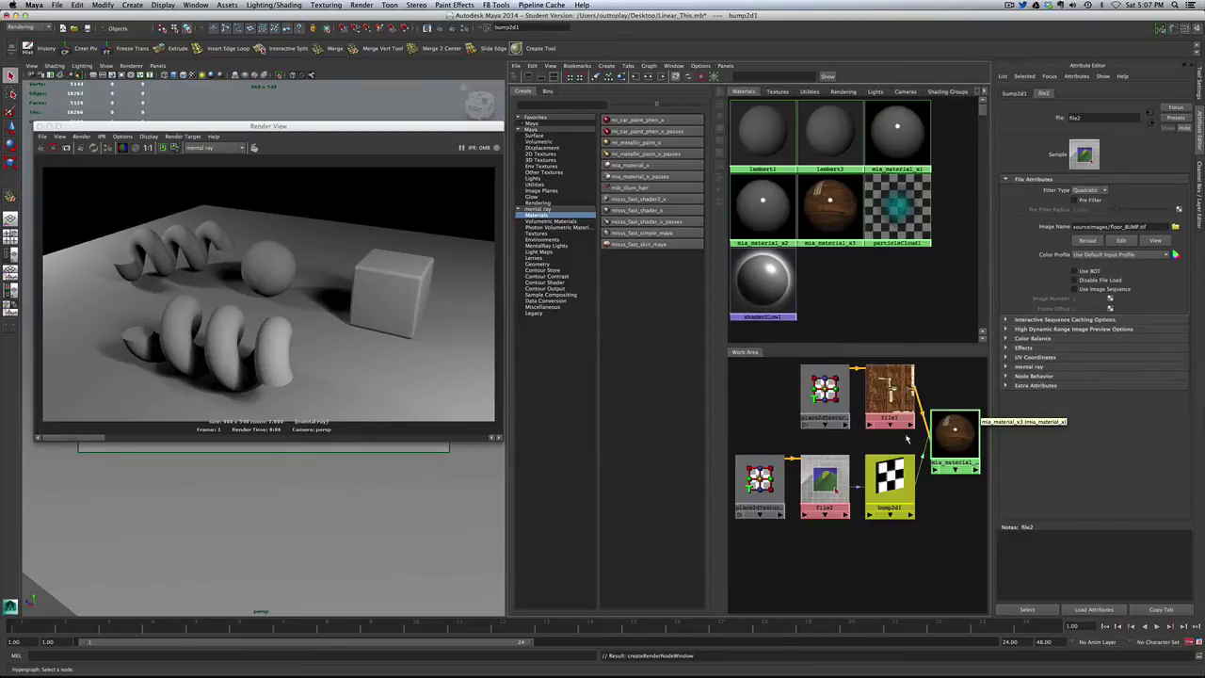
click(957, 438)
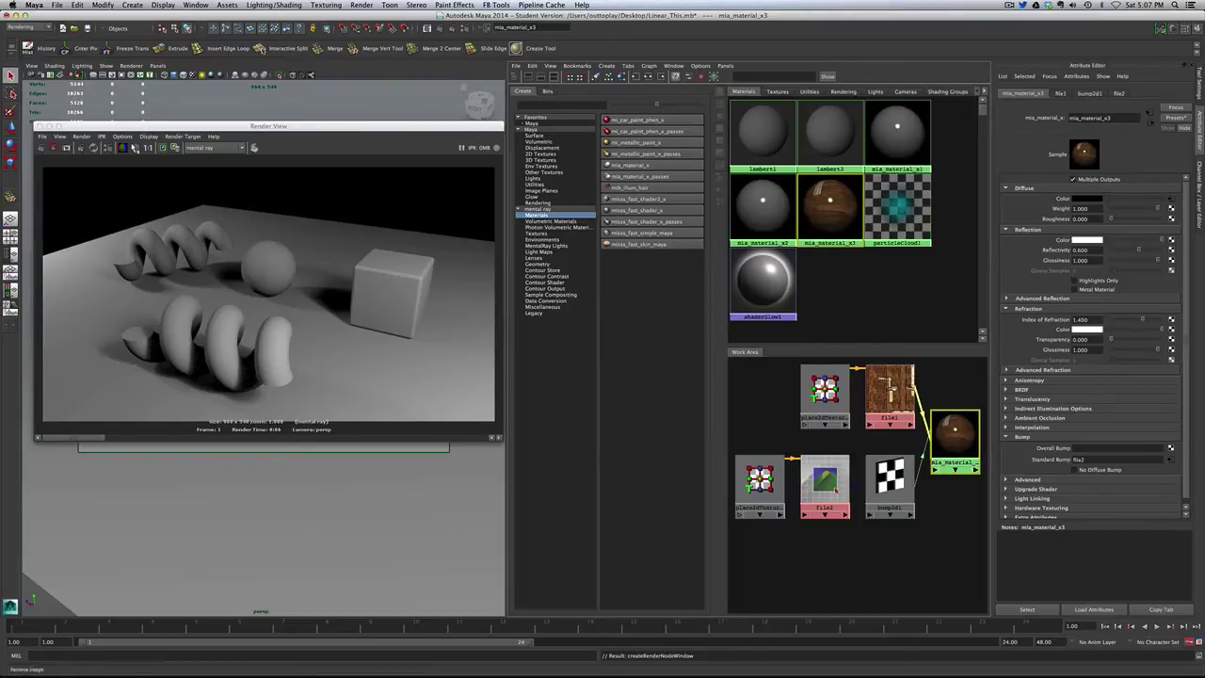
click(68, 123)
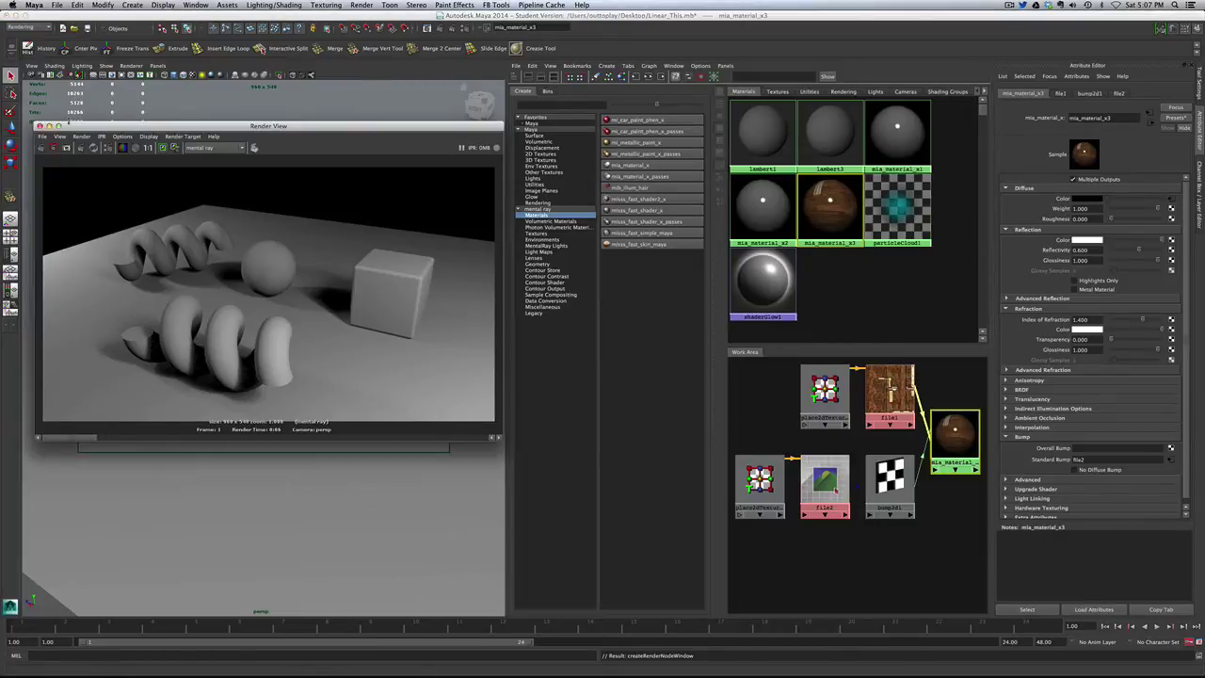
drag(74, 129, 93, 473)
middle_drag(953, 435, 367, 410)
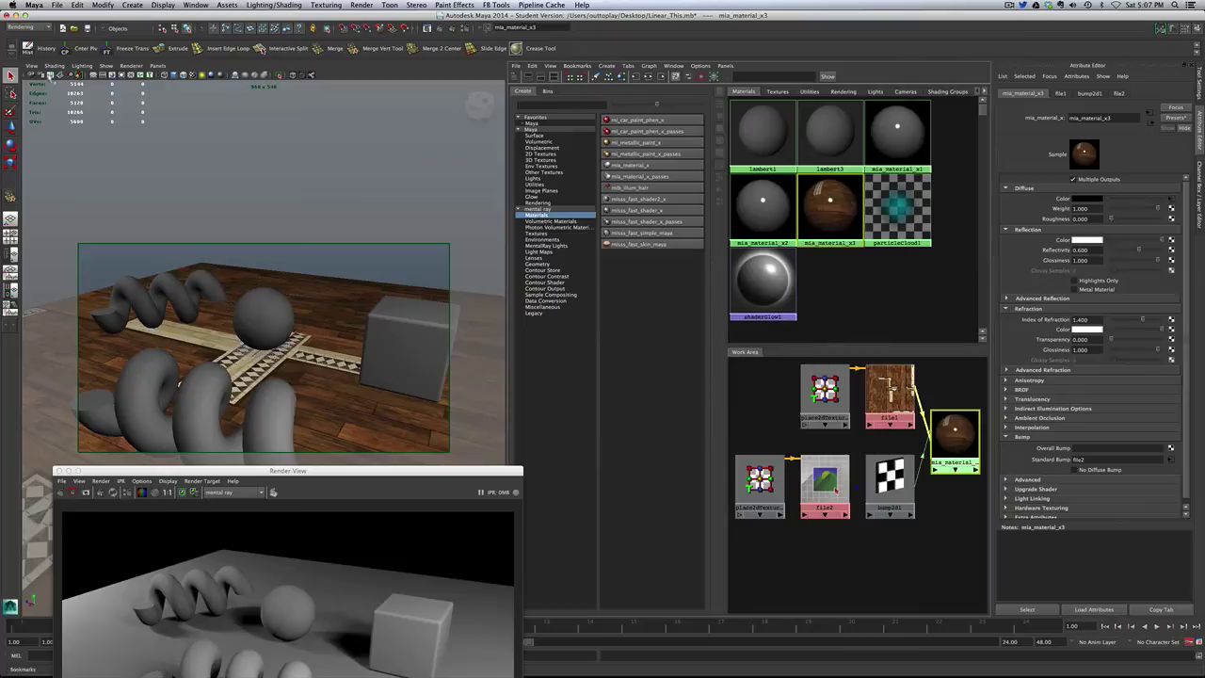
Step: Switch to a wider camera view and bring the Render View back over the viewport
click(51, 75)
click(85, 94)
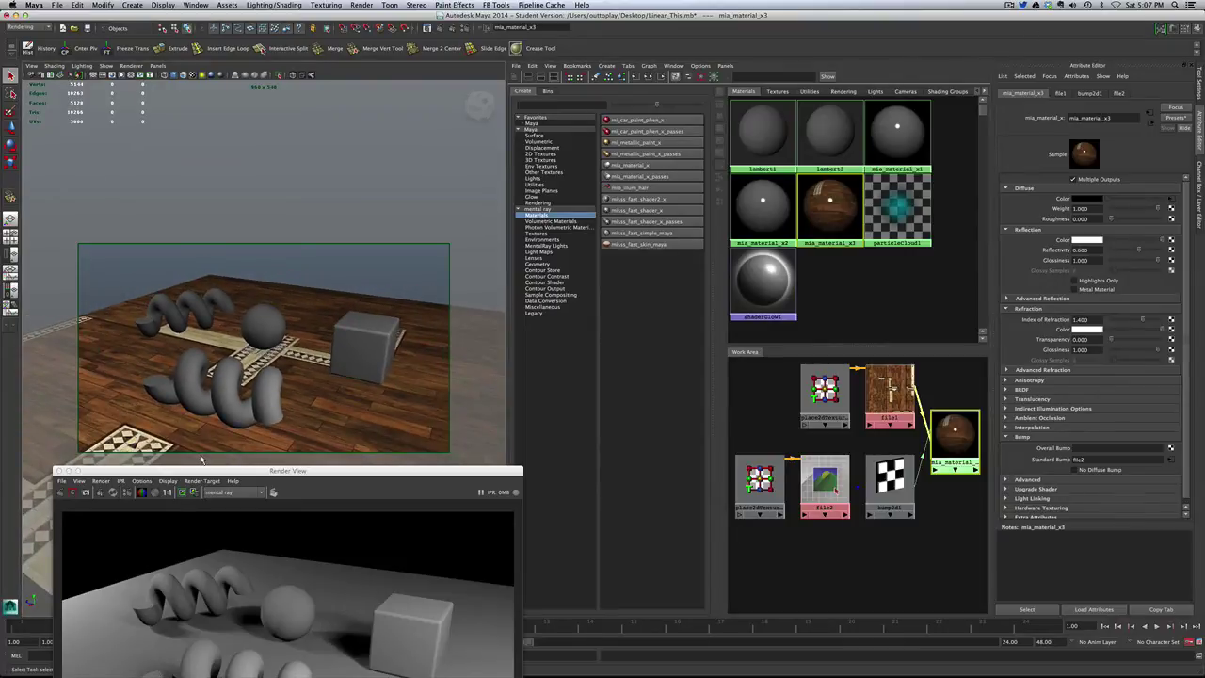
click(226, 435)
click(223, 471)
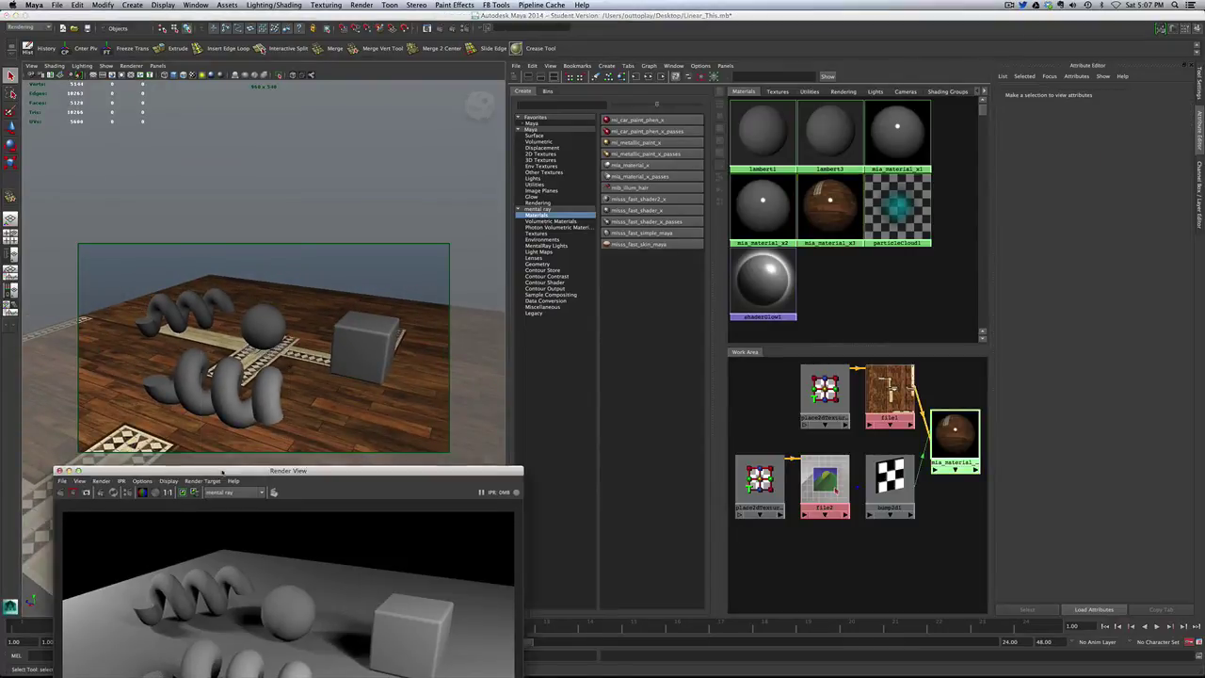
drag(223, 470, 316, 119)
Step: Render with mental ray and reposition the Render View to inspect the bumpy wood-plank floor
click(159, 141)
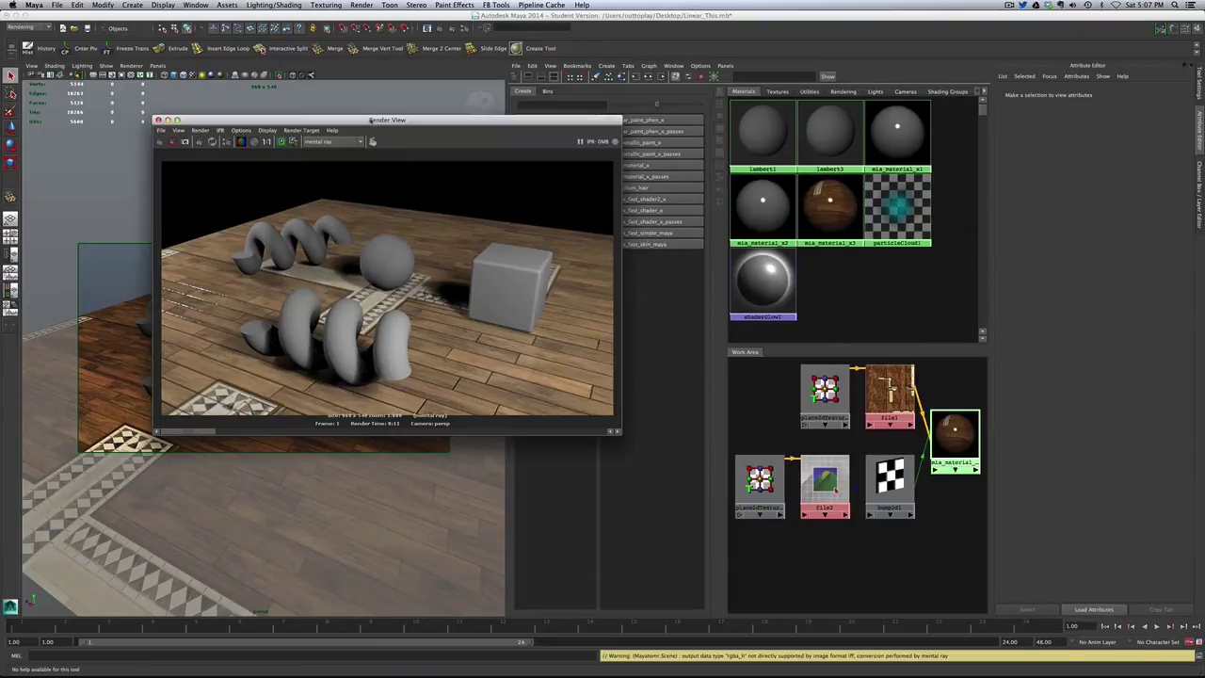
drag(379, 121, 607, 111)
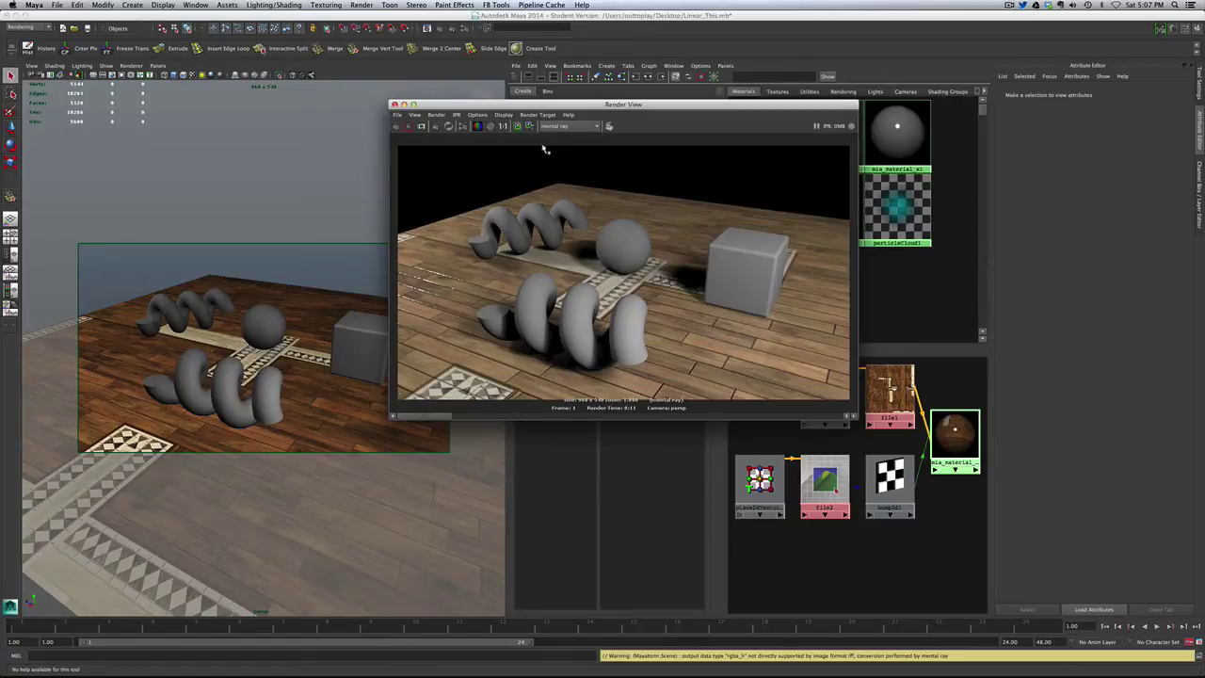
drag(548, 106, 374, 101)
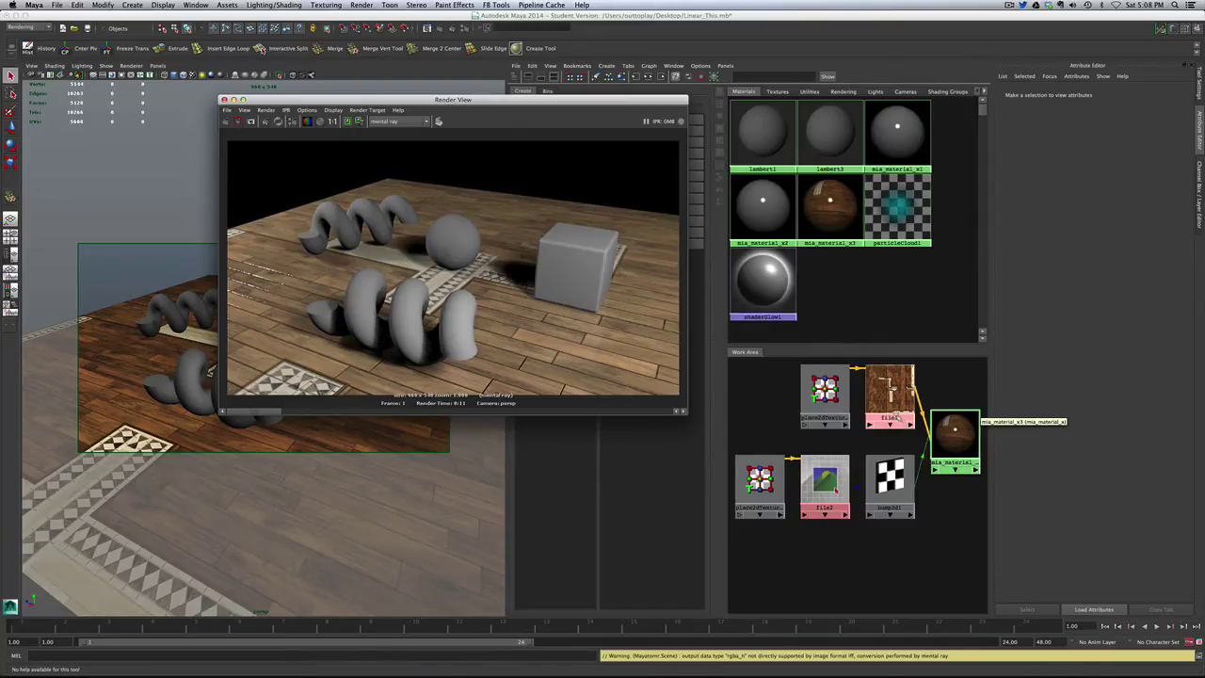
Step: Set the file1 wood texture's colour profile to sRGB
click(882, 403)
click(883, 402)
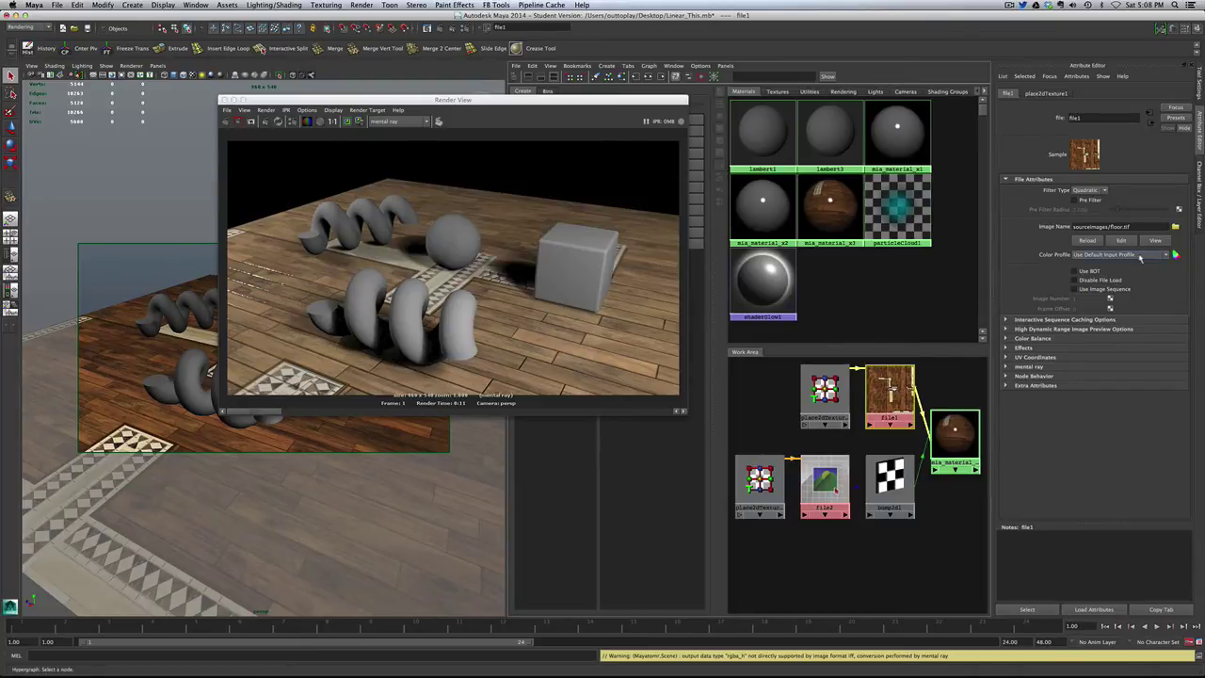
click(1104, 255)
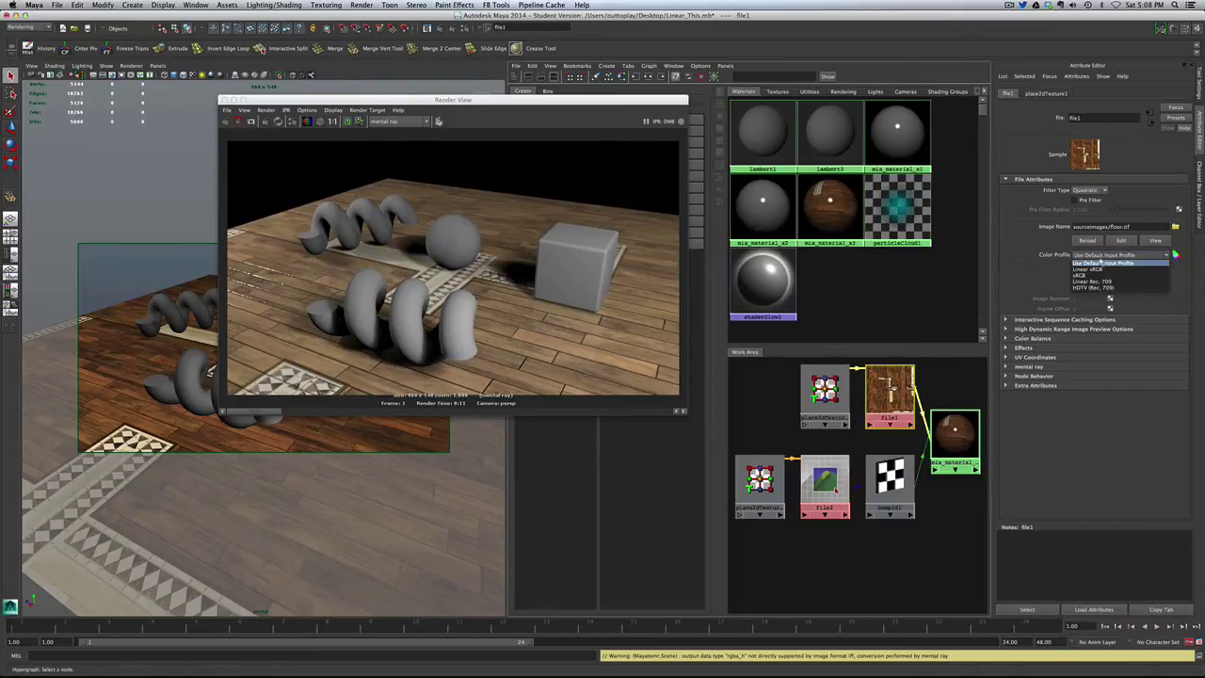
click(1086, 275)
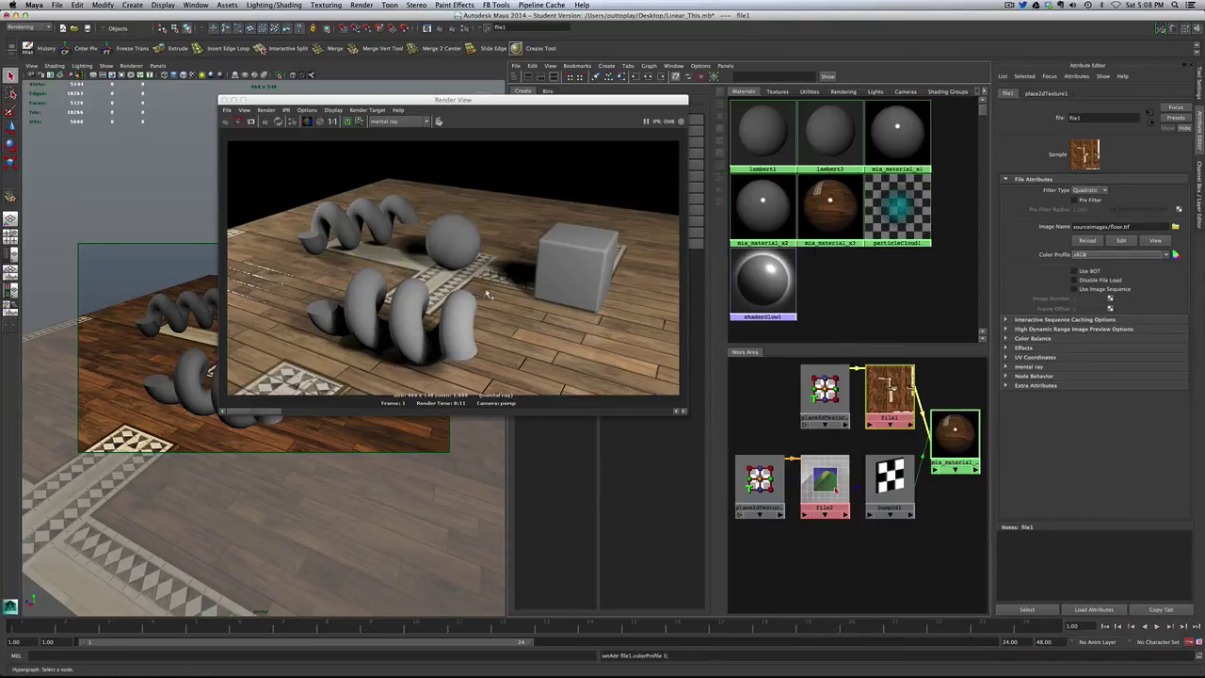
Step: Re-render with mental ray and flip between the new and previous stored renders
click(347, 126)
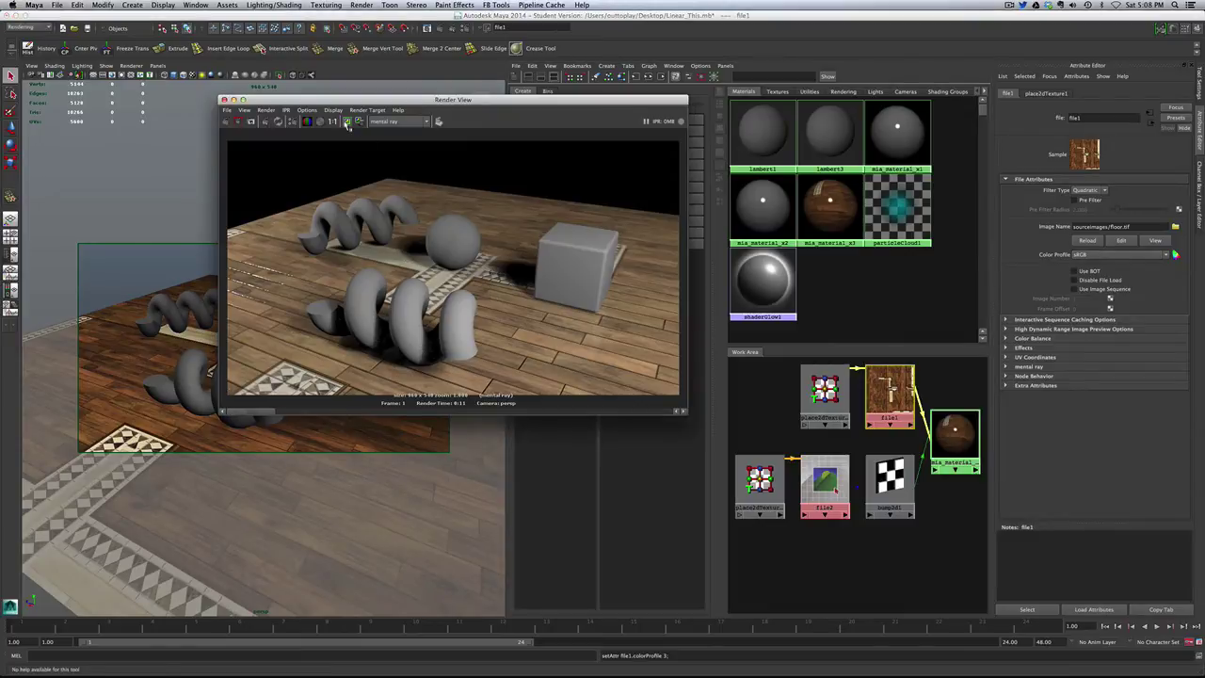
click(226, 121)
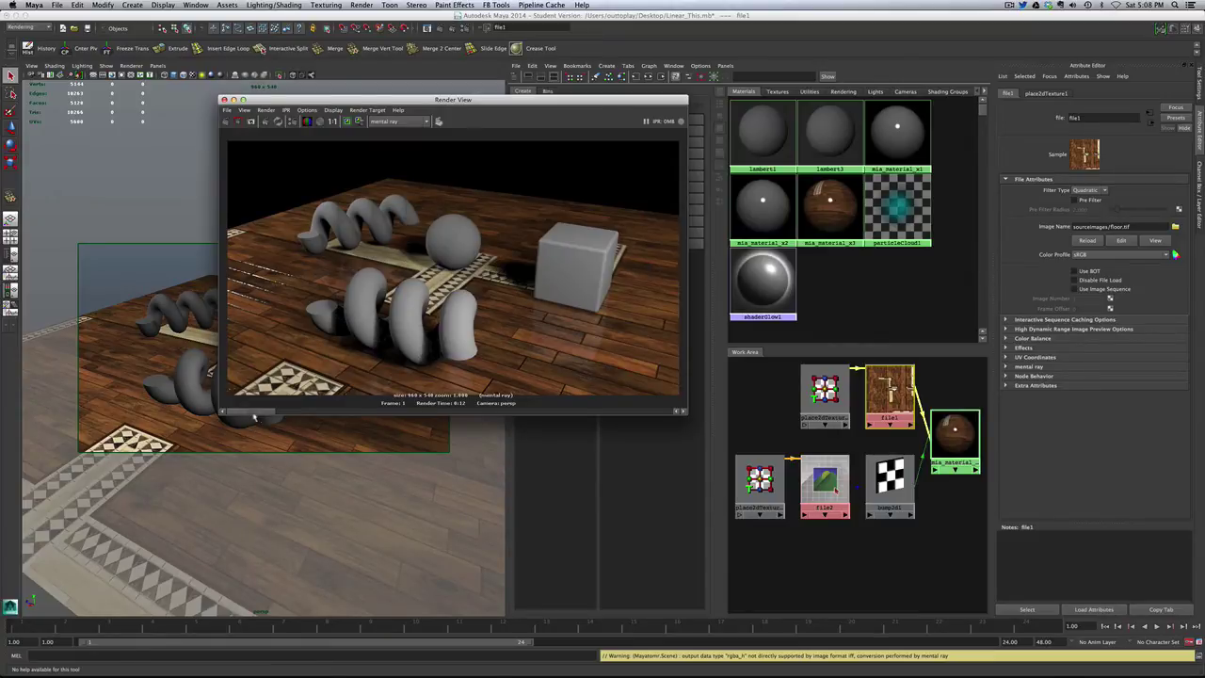
click(282, 412)
click(273, 411)
click(277, 410)
click(273, 410)
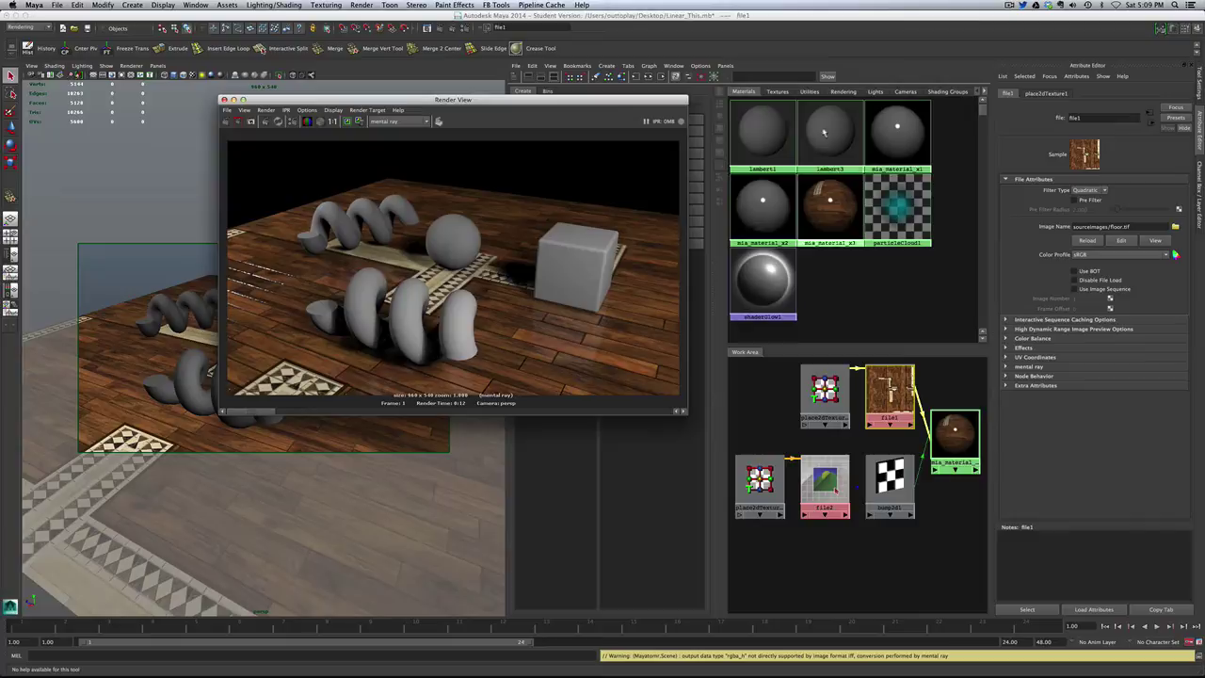
Step: Clear the work area and bring mia_material_x2 and mia_material_x1 into it
click(601, 76)
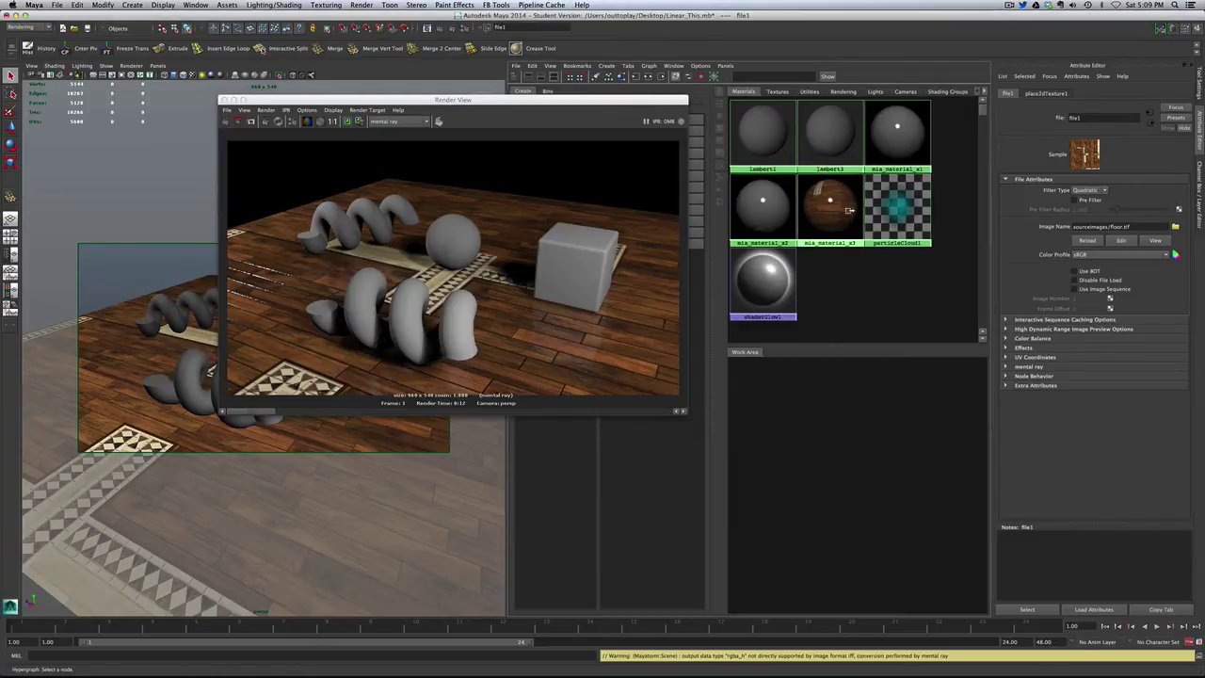
middle_drag(778, 210, 781, 415)
middle_drag(879, 143, 780, 513)
Step: Set mia_material_x2's diffuse color to blue and mia_material_x1's to orange
click(778, 403)
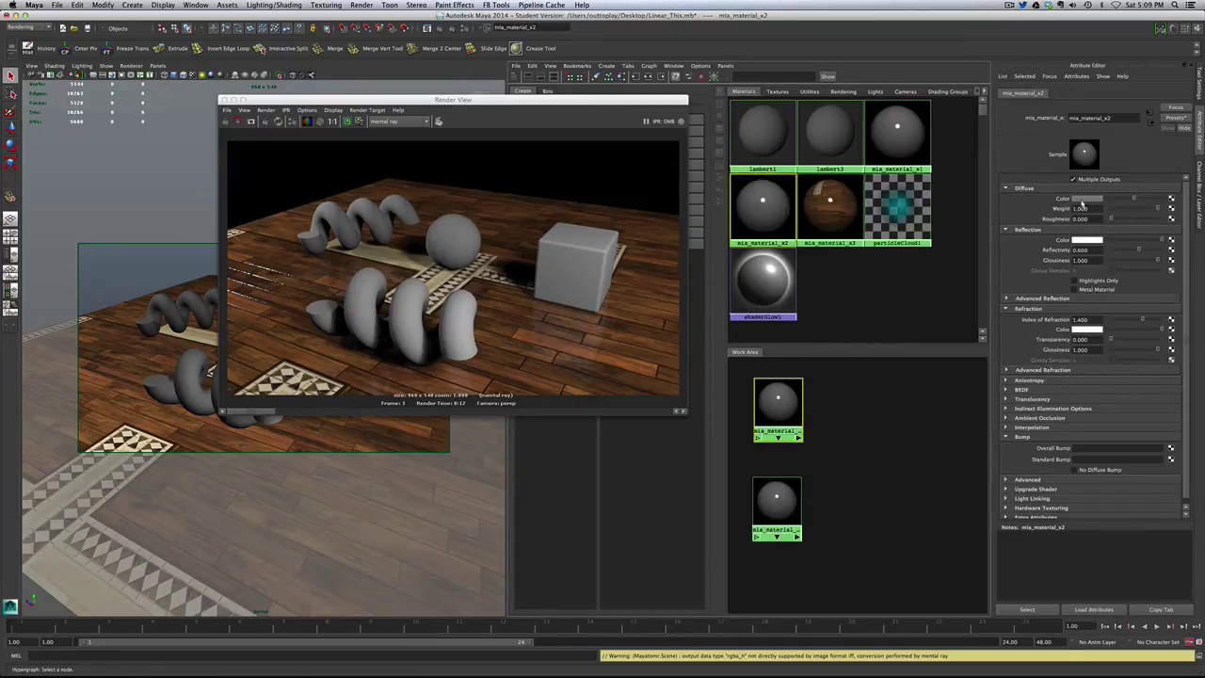
click(1085, 199)
click(1023, 195)
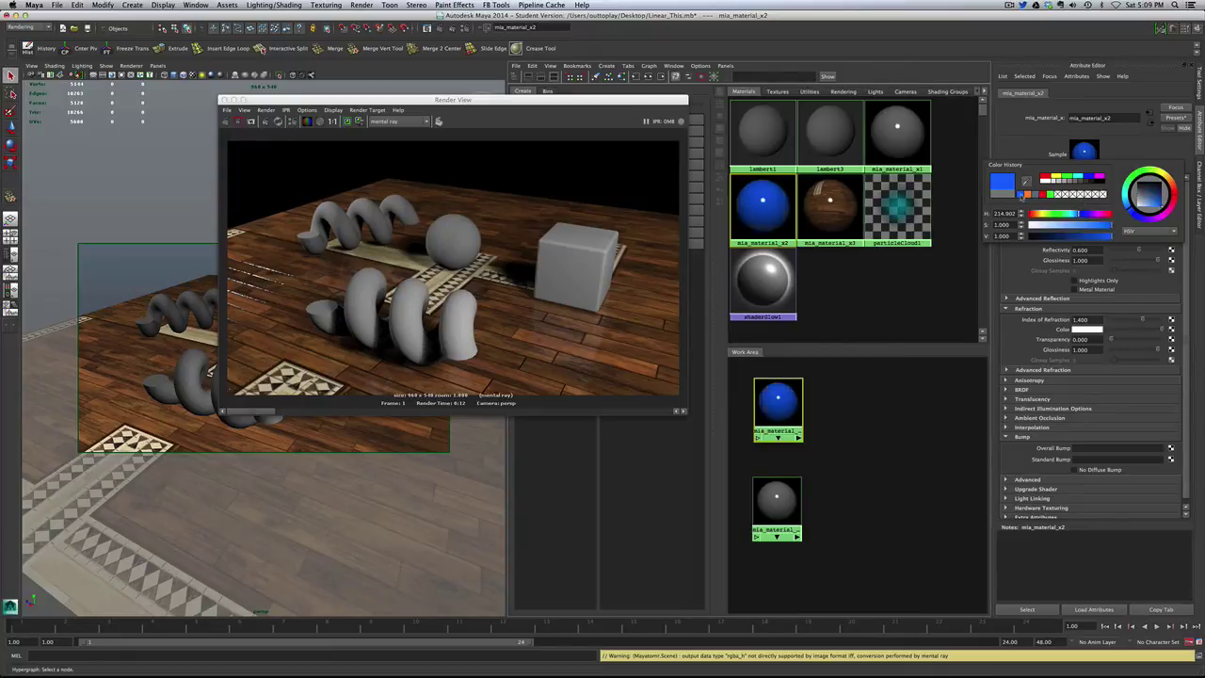
click(782, 497)
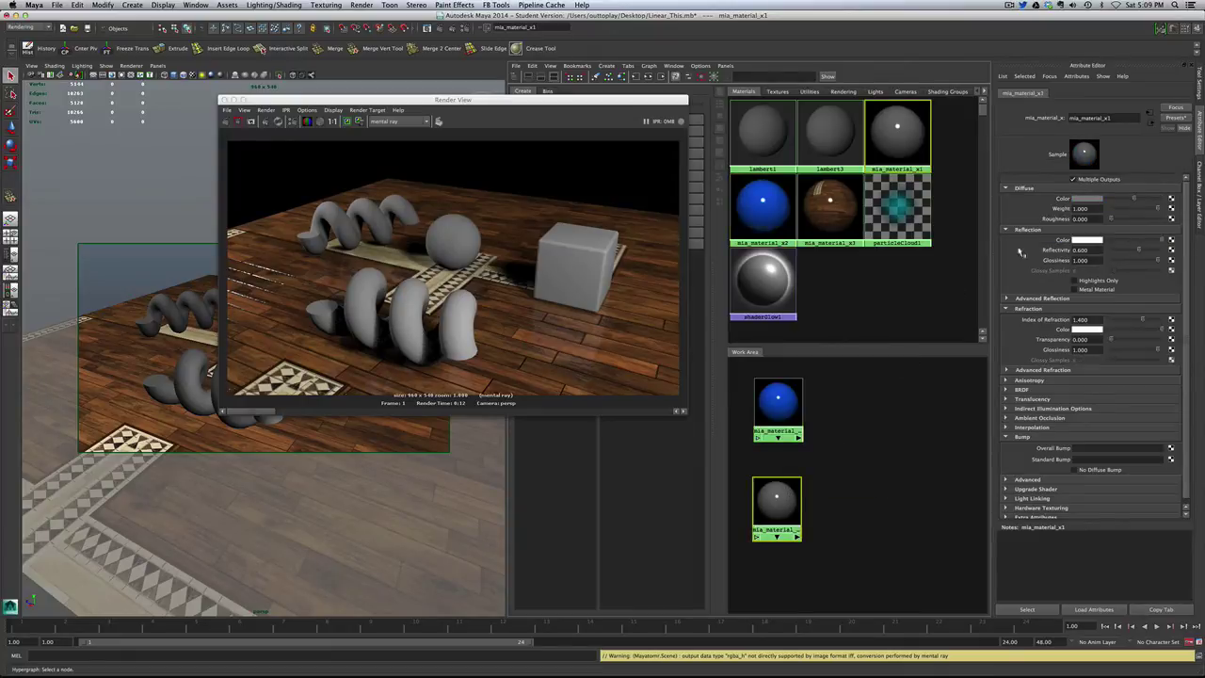
click(1092, 200)
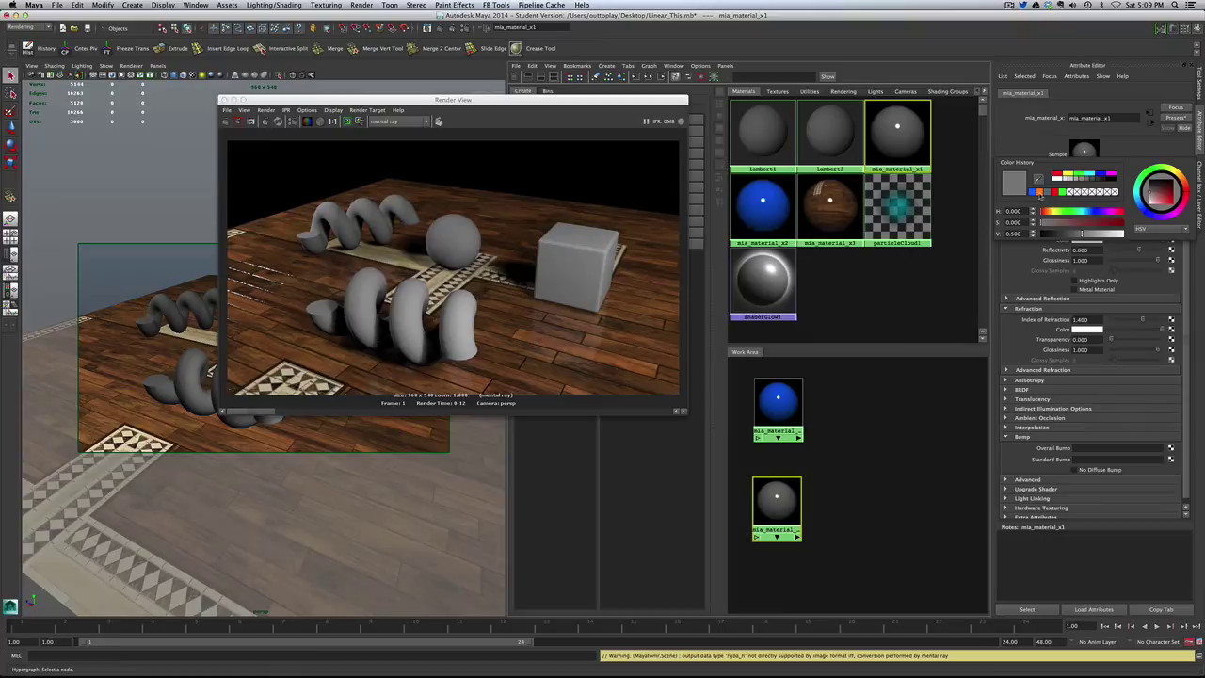
click(1041, 194)
Step: Assign the blue material to both helixes and the orange material to the cube and sphere
drag(490, 100, 509, 517)
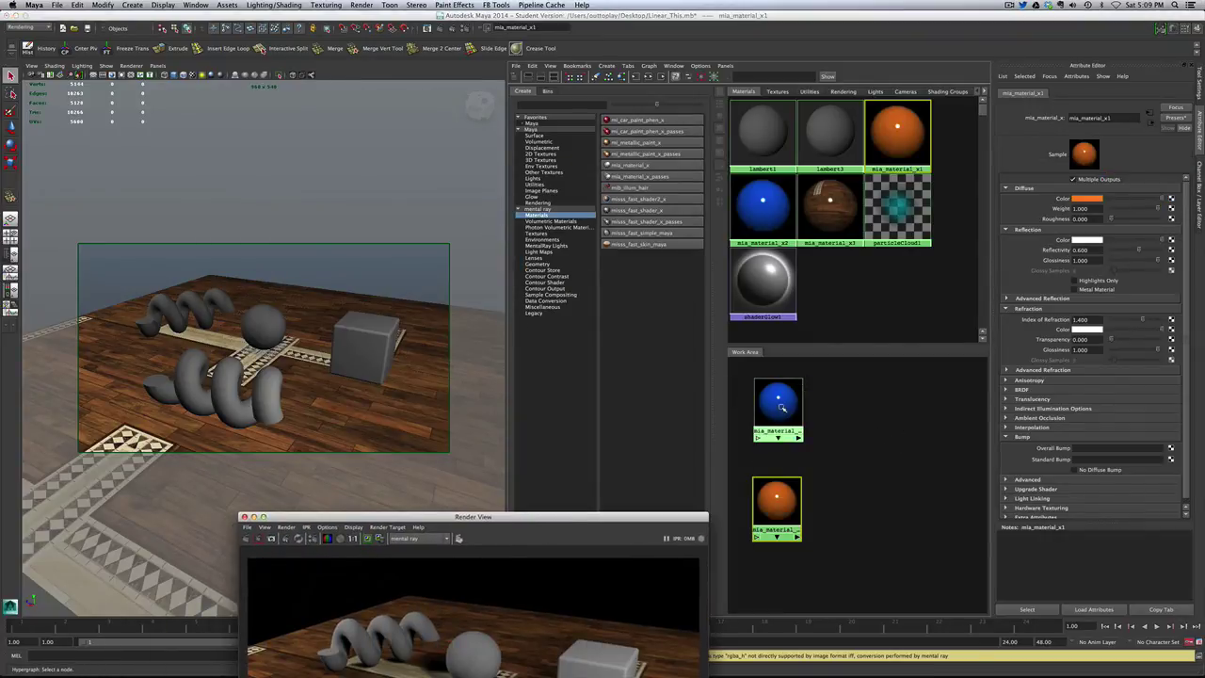
middle_drag(781, 407, 235, 403)
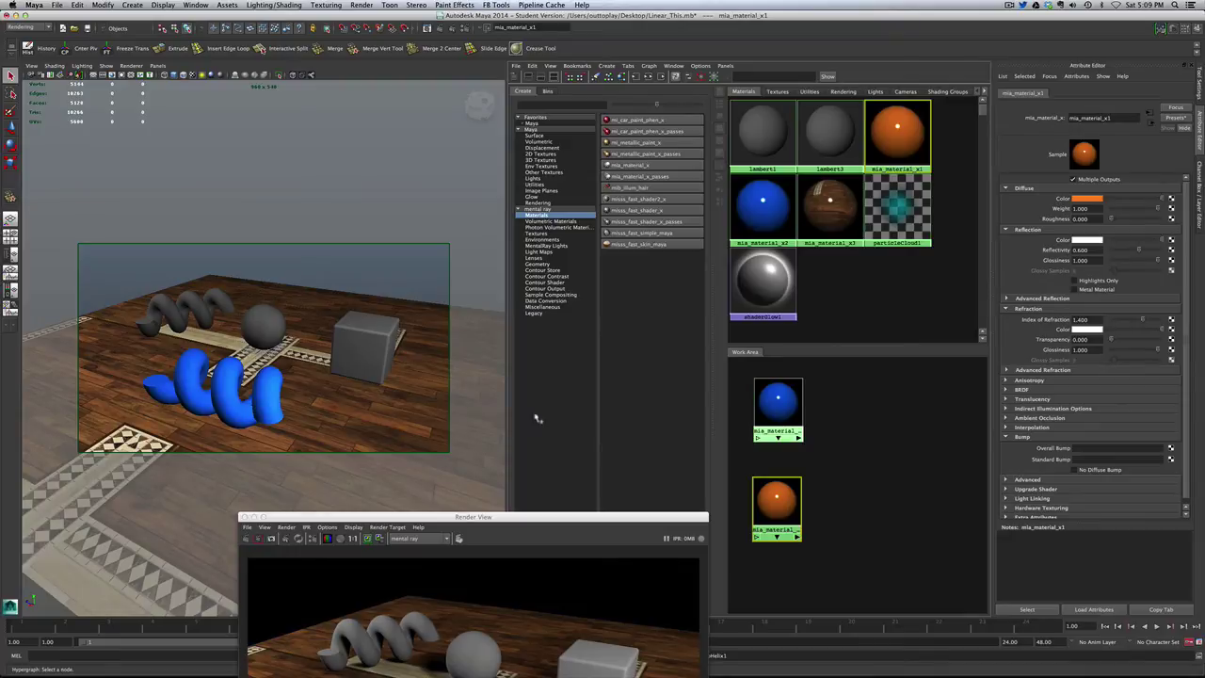
middle_drag(778, 403, 194, 303)
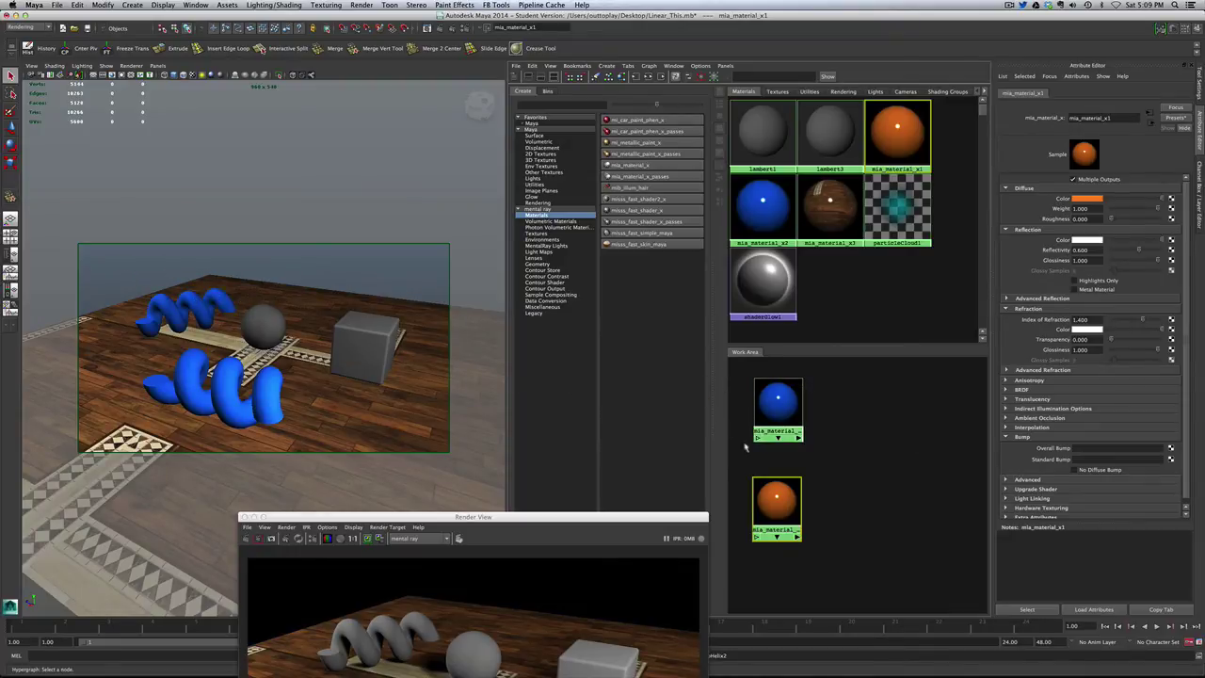
middle_drag(766, 490, 350, 356)
middle_drag(778, 499, 252, 329)
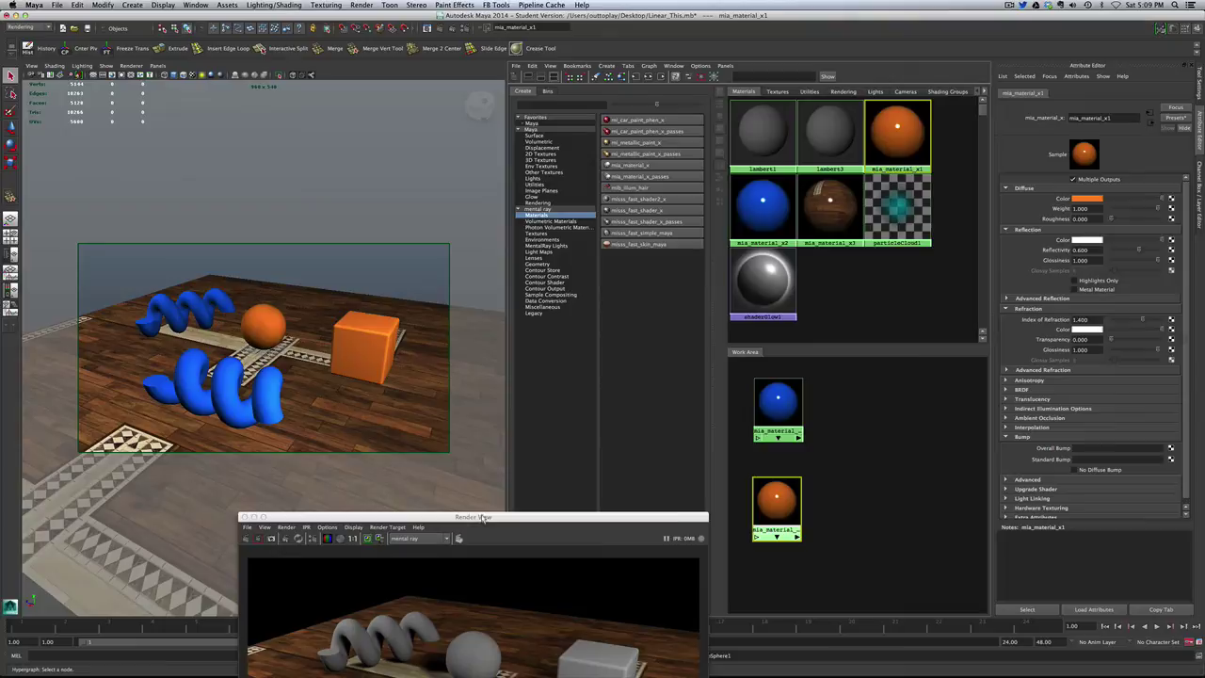
drag(482, 517, 571, 187)
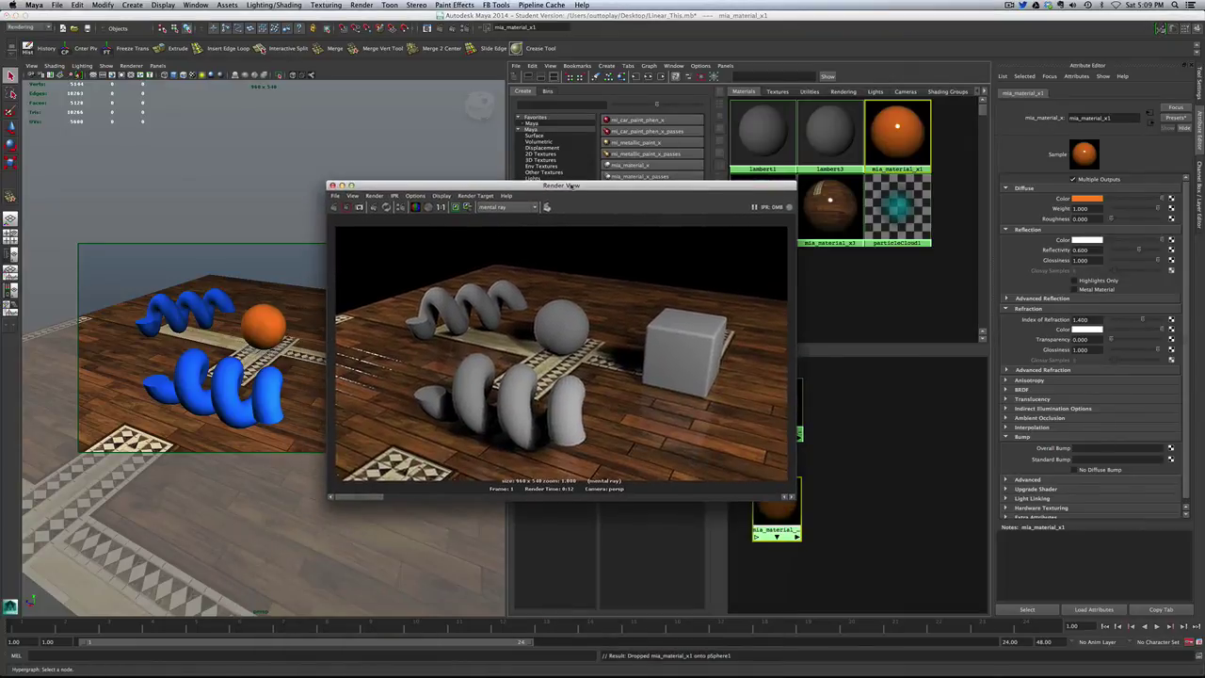
Step: Render the scene with the blue and orange materials and shift the Render View aside
click(333, 206)
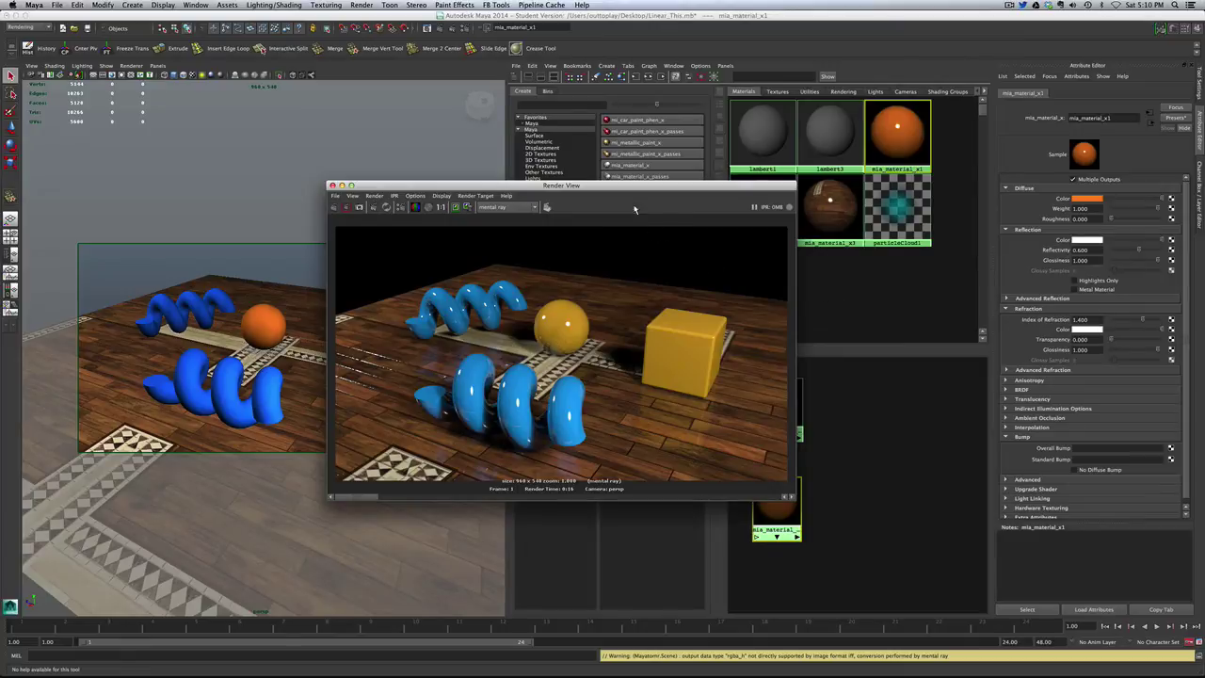
drag(619, 188, 720, 185)
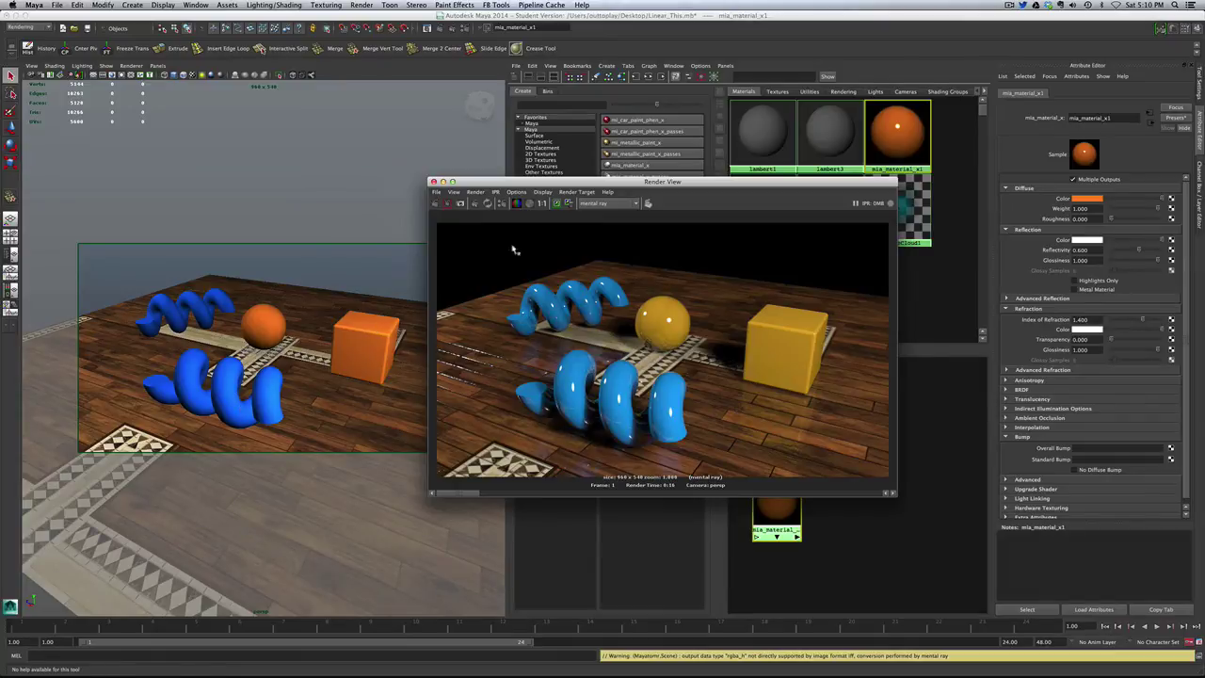
mouse_move(700, 181)
mouse_down()
mouse_move(733, 267)
mouse_move(708, 259)
mouse_move(695, 199)
mouse_up()
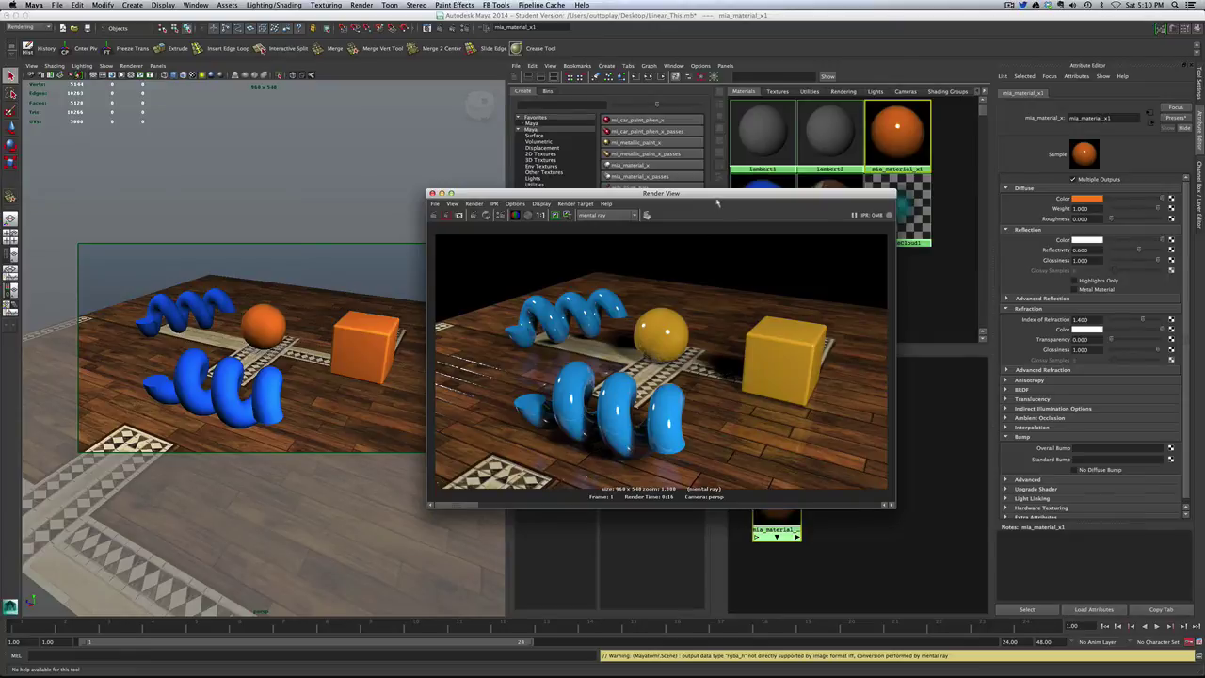
drag(716, 198, 424, 188)
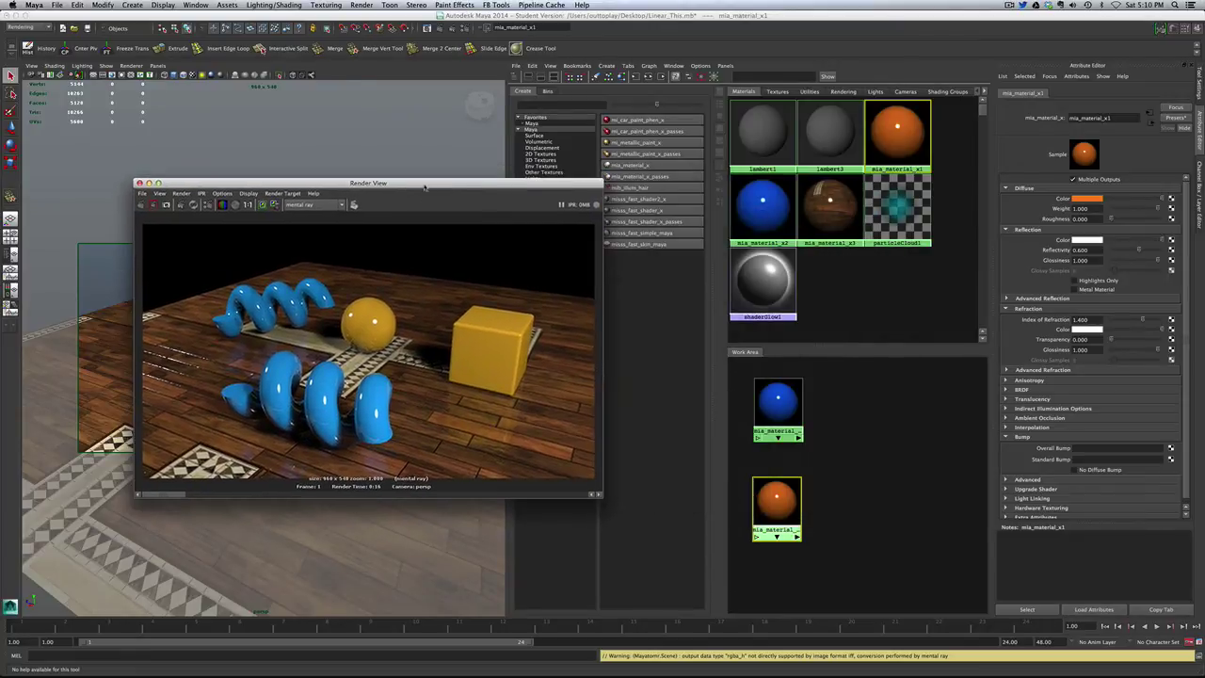
Step: Inspect mia_material_x3 and file1, then move both material nodes right in the work area
click(829, 202)
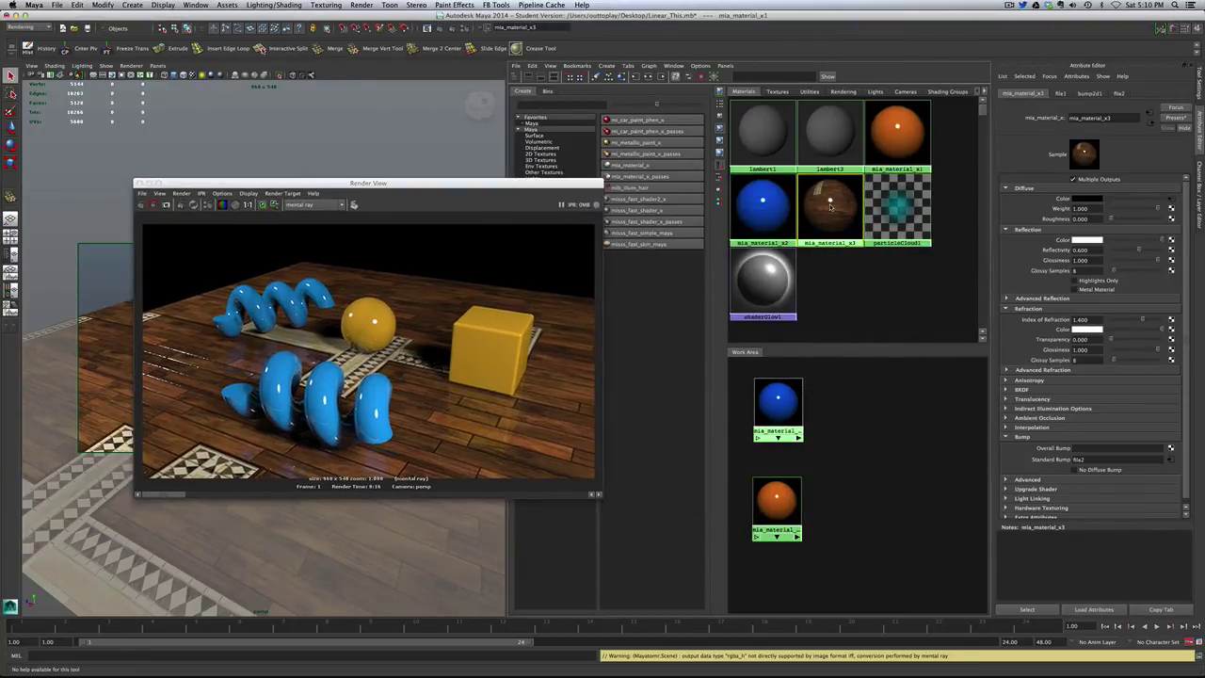
click(1172, 200)
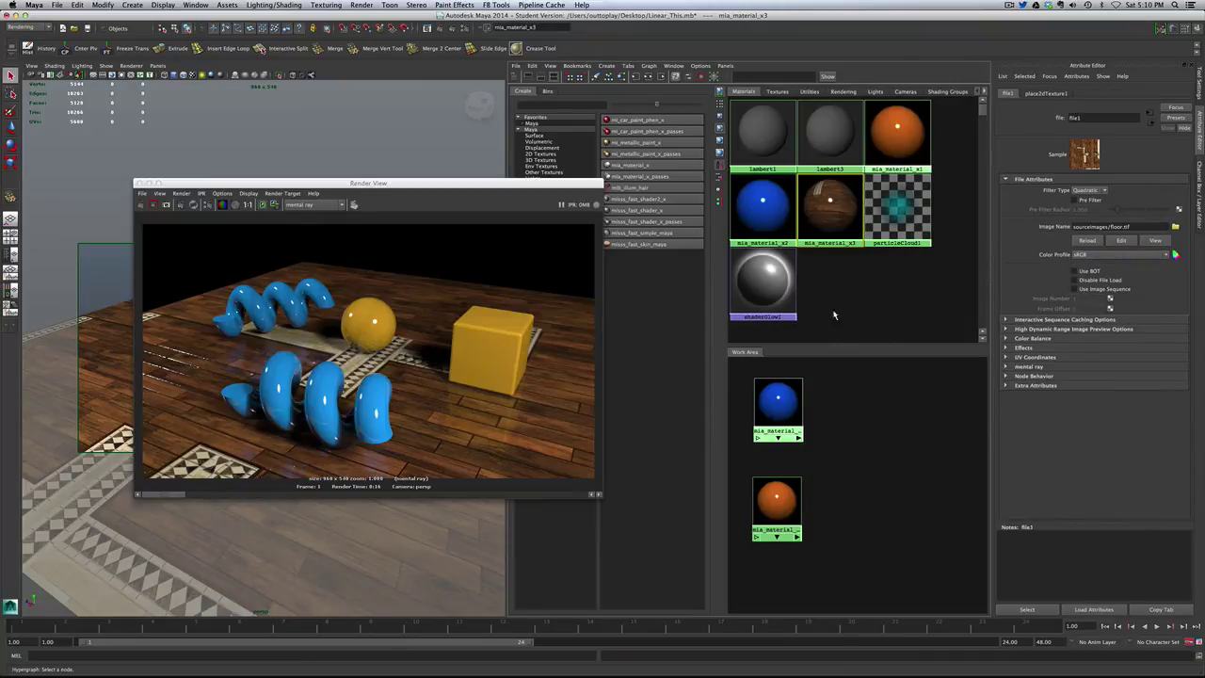
click(778, 401)
drag(847, 412, 751, 541)
drag(776, 422, 861, 416)
click(787, 405)
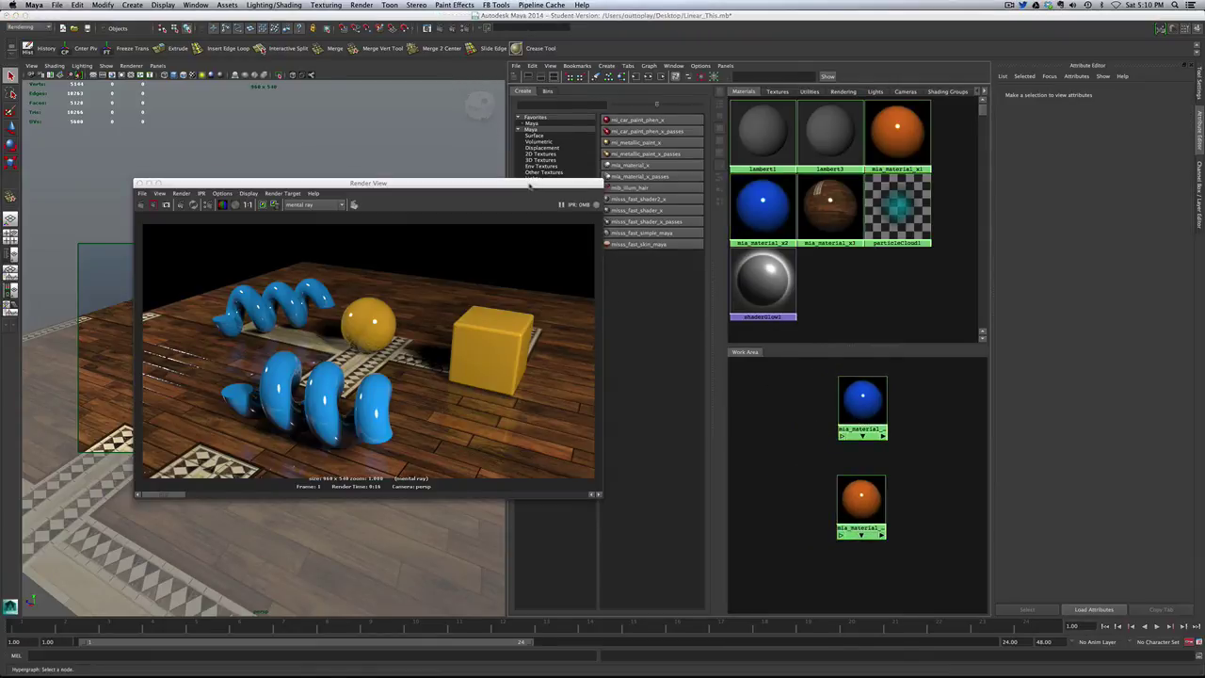
drag(530, 186, 454, 209)
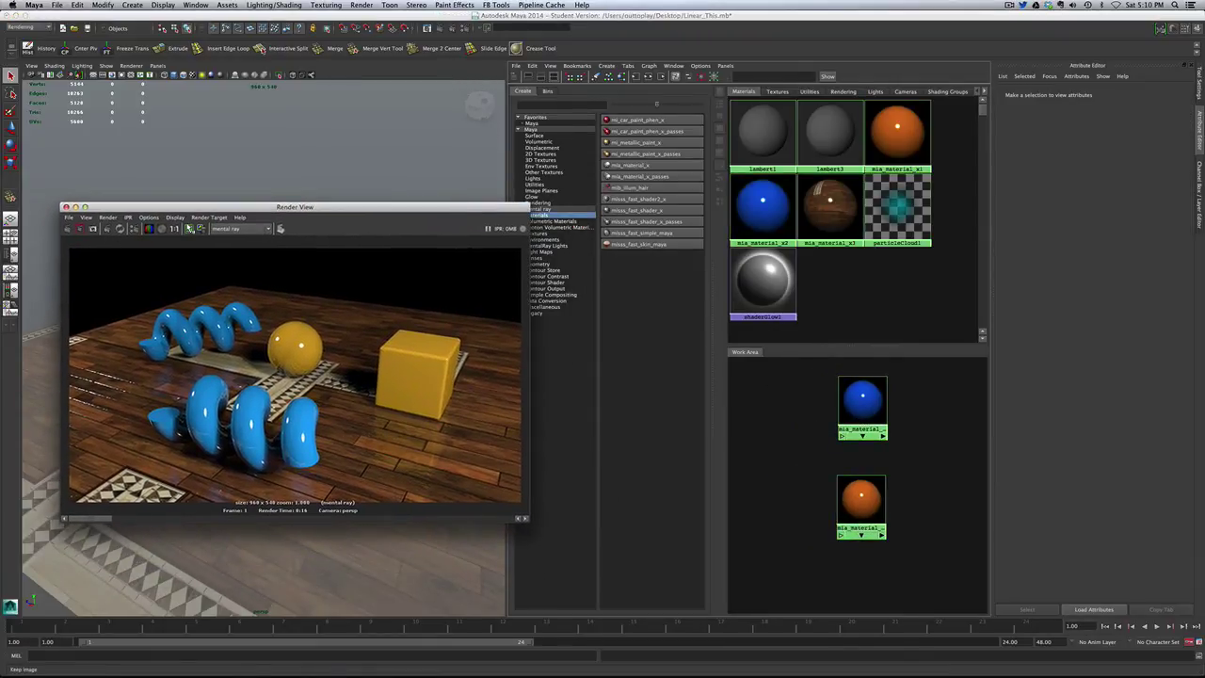
drag(403, 208, 283, 210)
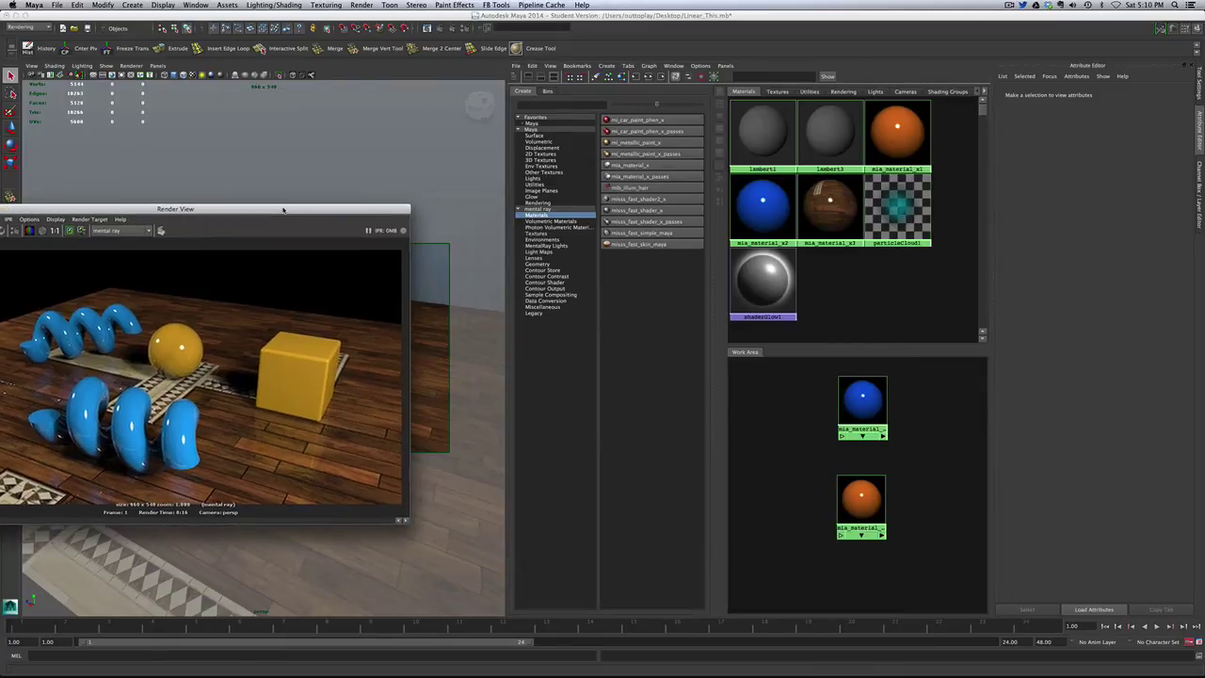
Step: Create two Gamma Correct nodes and arrange gammaCorrect1 and gammaCorrect2 in the work area
click(537, 184)
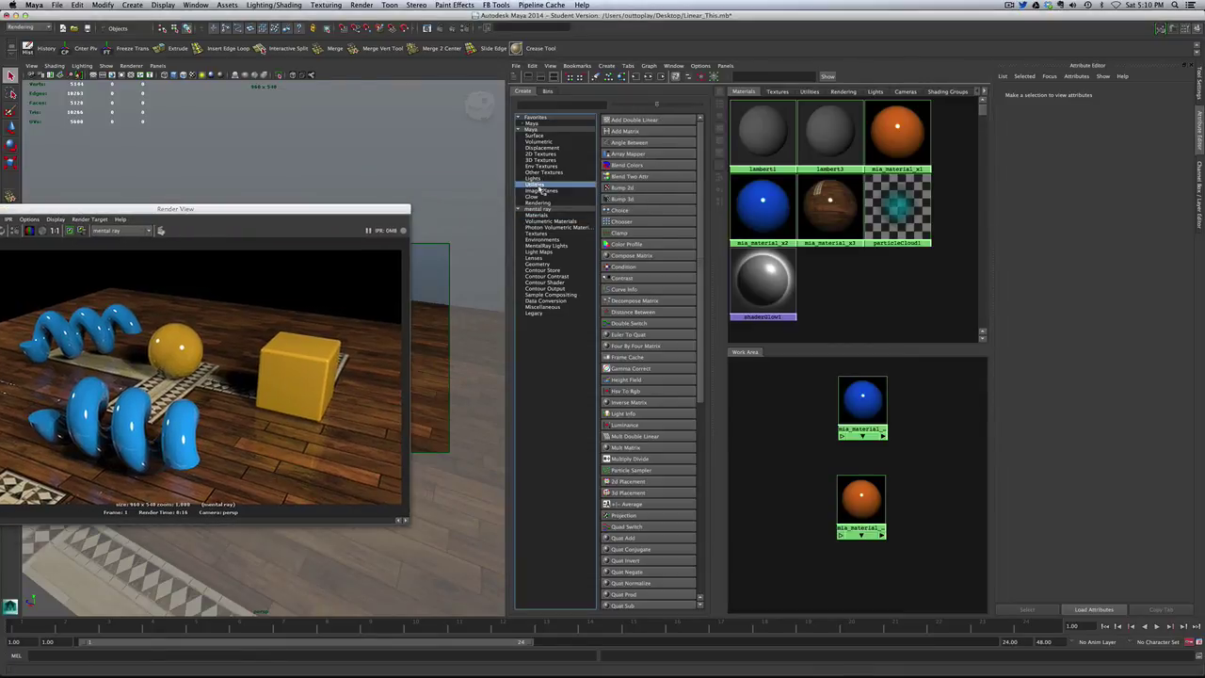
click(635, 369)
drag(766, 383, 799, 494)
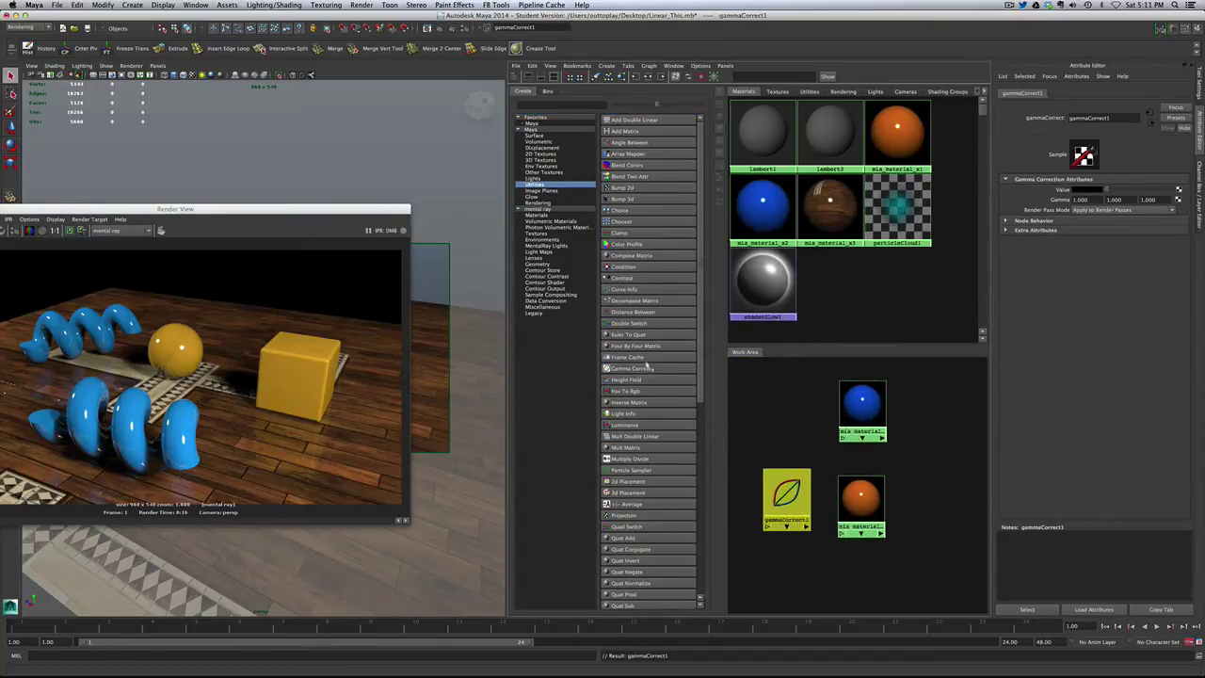
click(788, 398)
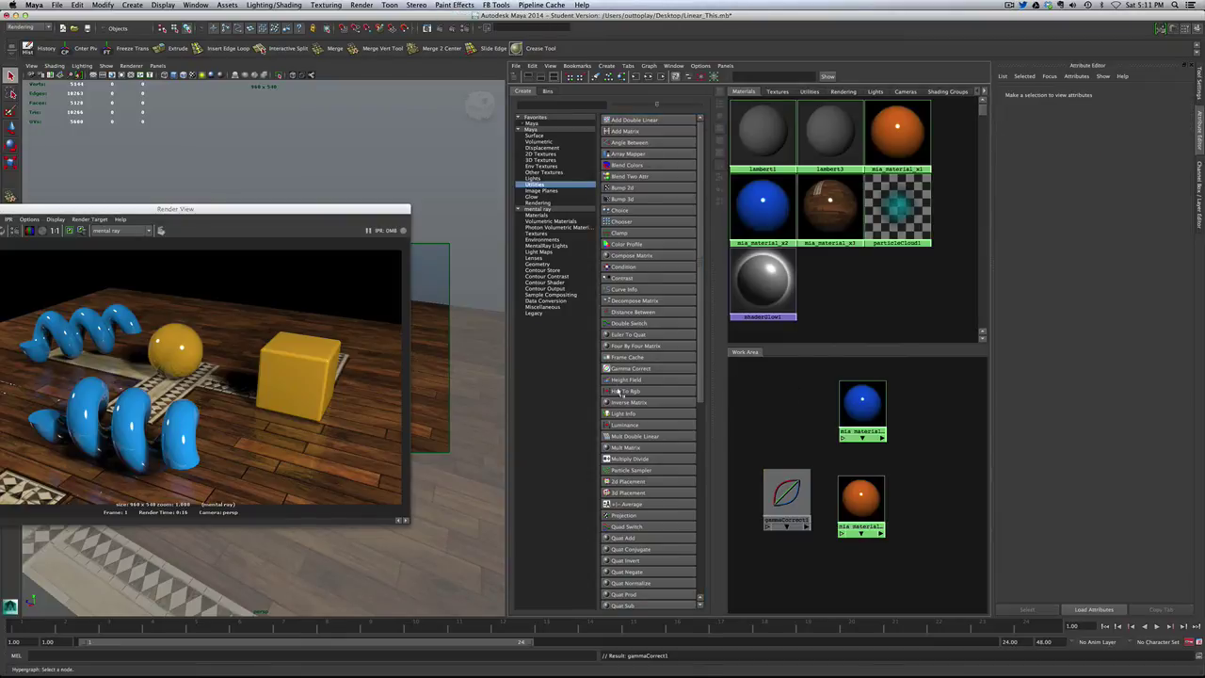
click(623, 369)
drag(745, 447, 788, 412)
drag(788, 493, 788, 500)
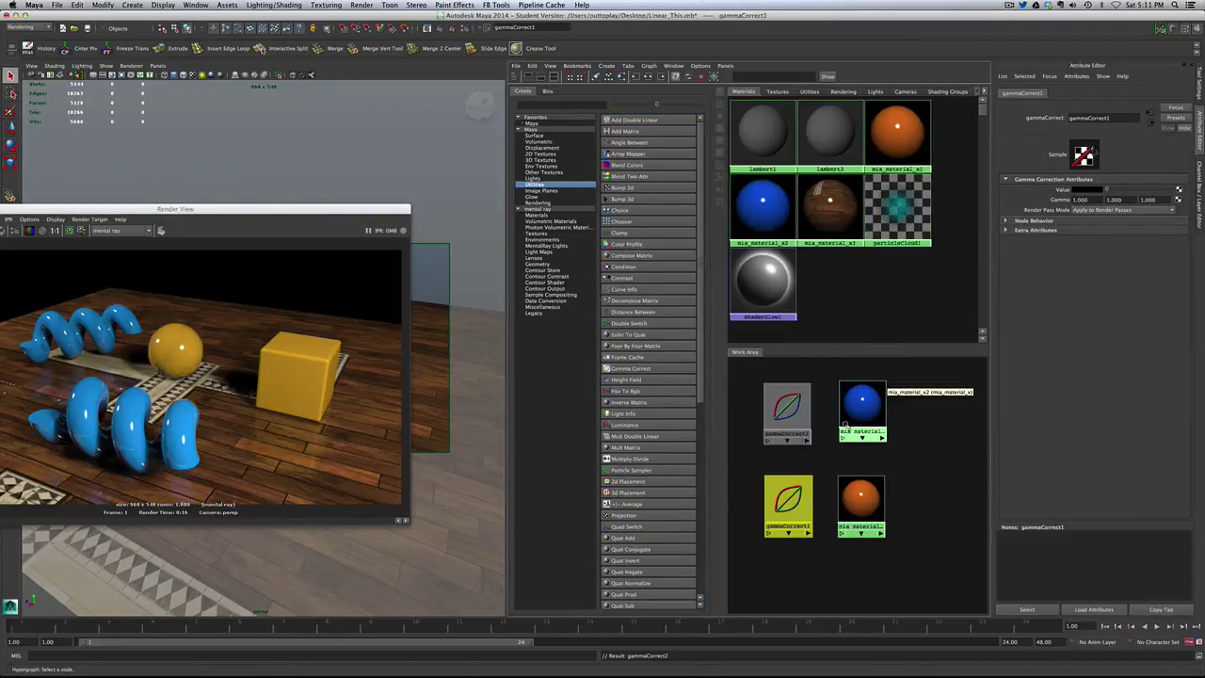
click(793, 408)
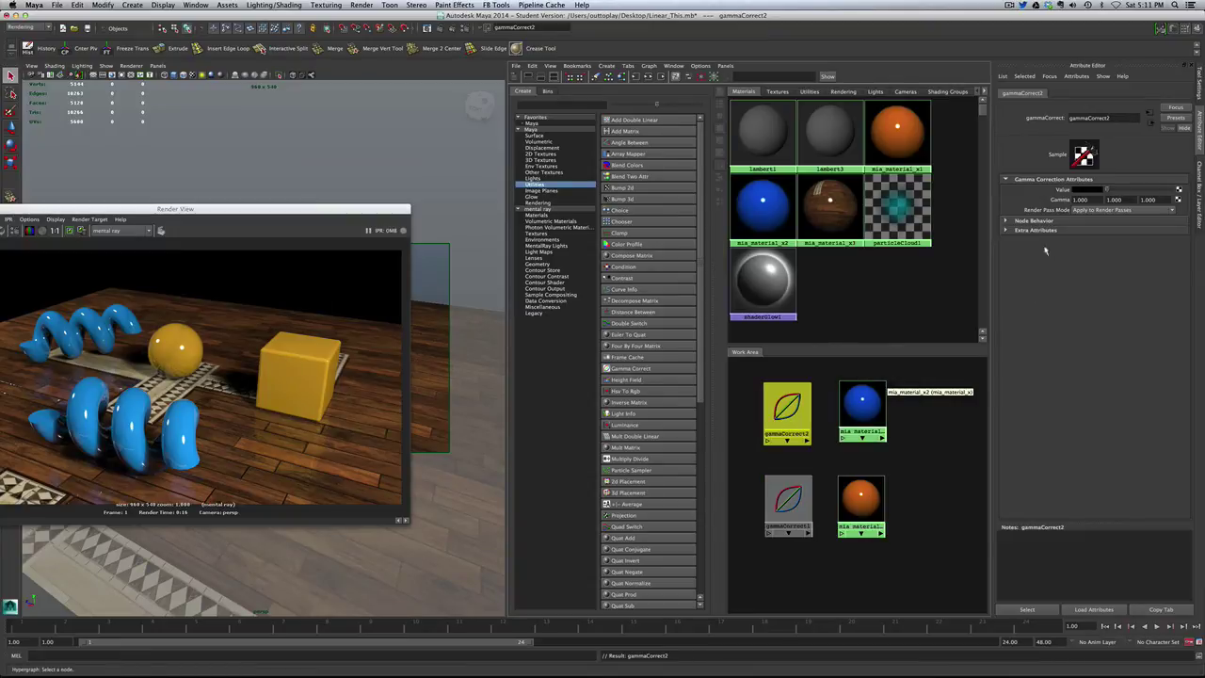
Step: Give gammaCorrect2 a blue Value colour and set its Gamma fields to 0.454
click(1079, 190)
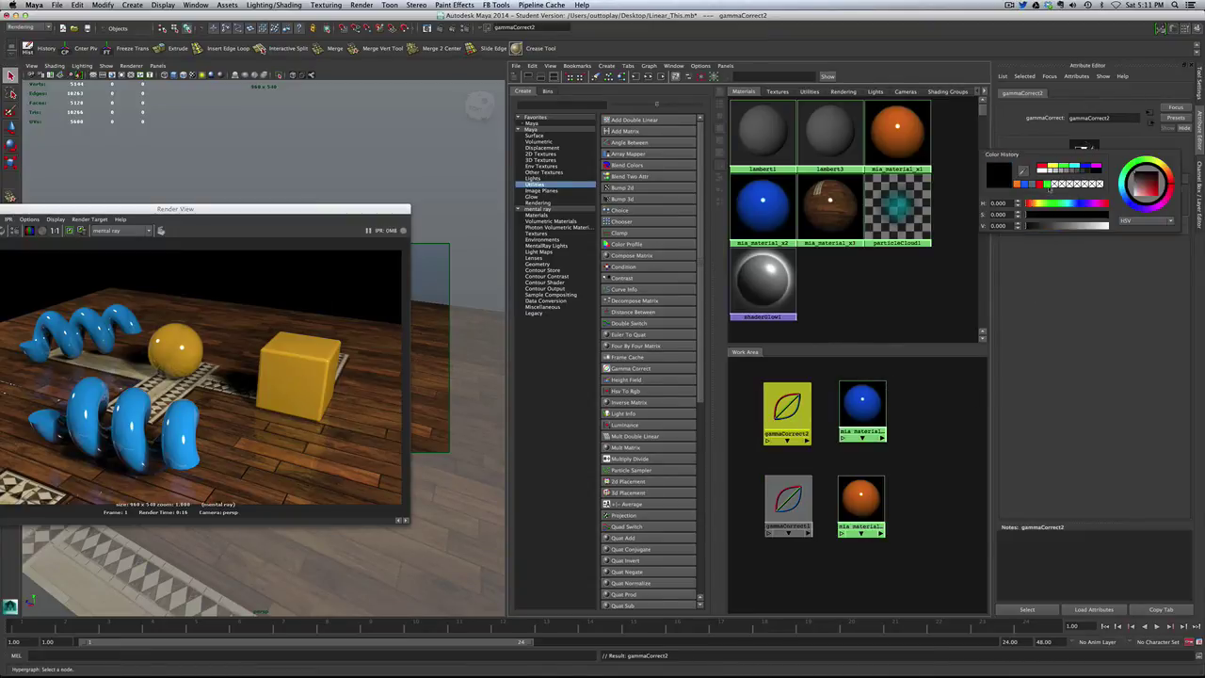
click(1025, 184)
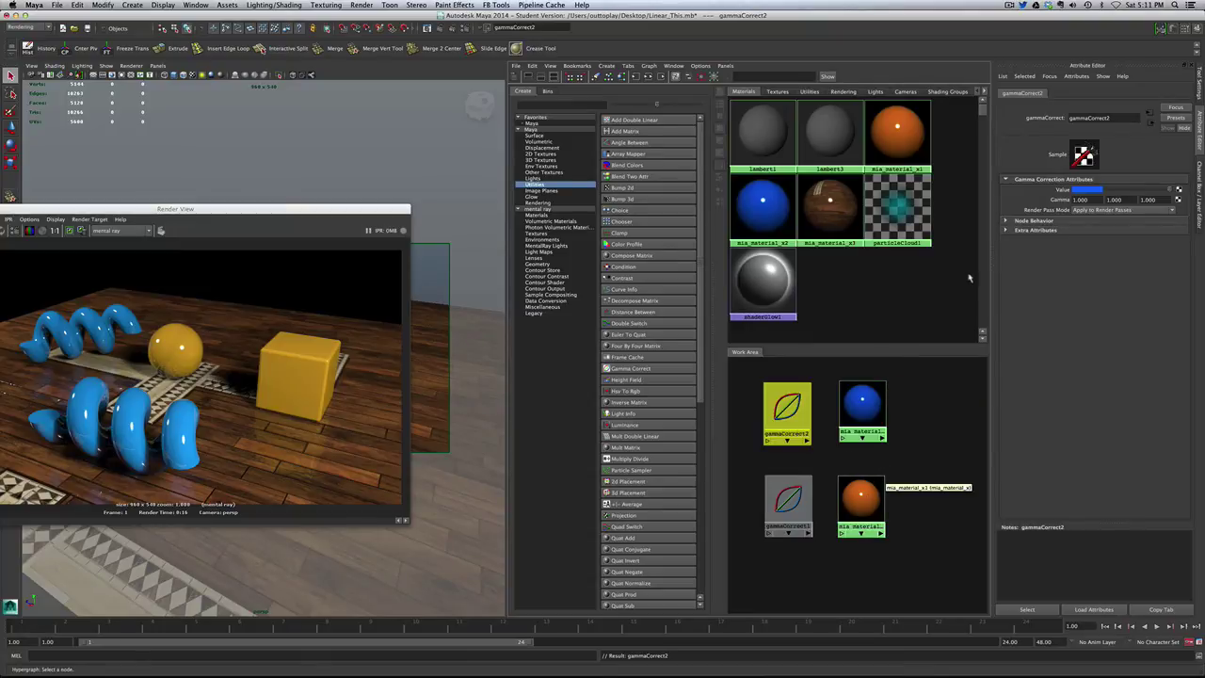
double_click(1081, 199)
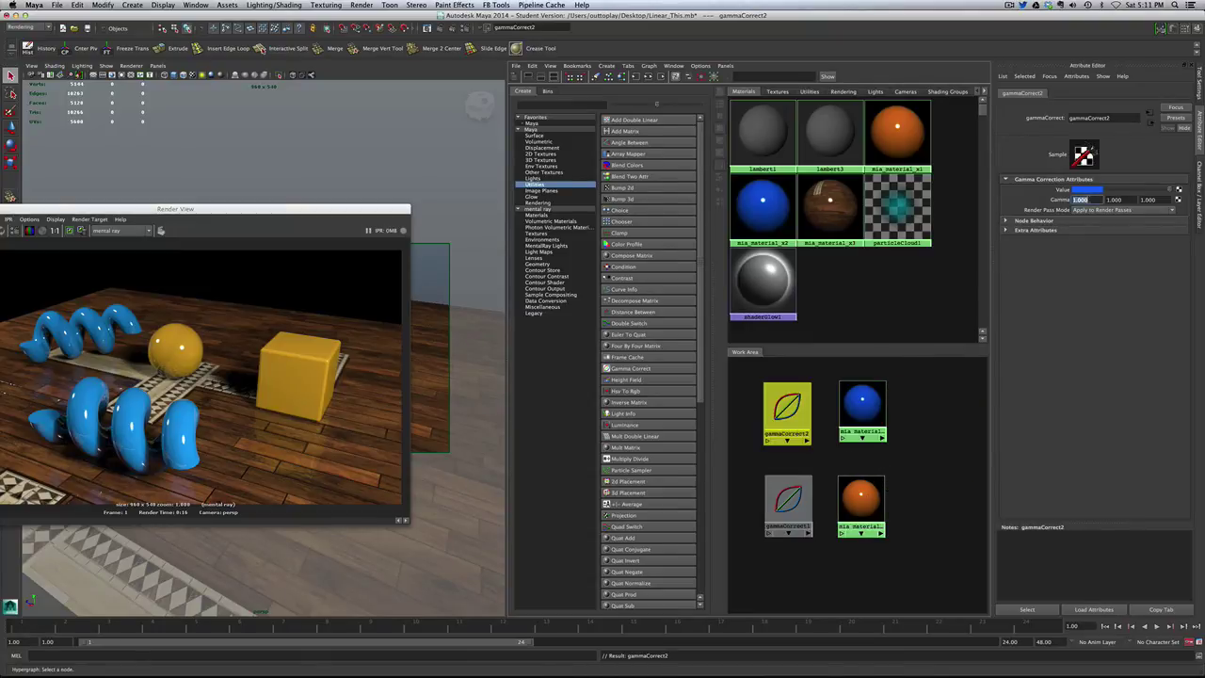
text(.454)
key(Tab)
key(Tab)
text(.)
Step: Connect gammaCorrect2 to the diffuse colour of mia_material_x2
click(861, 405)
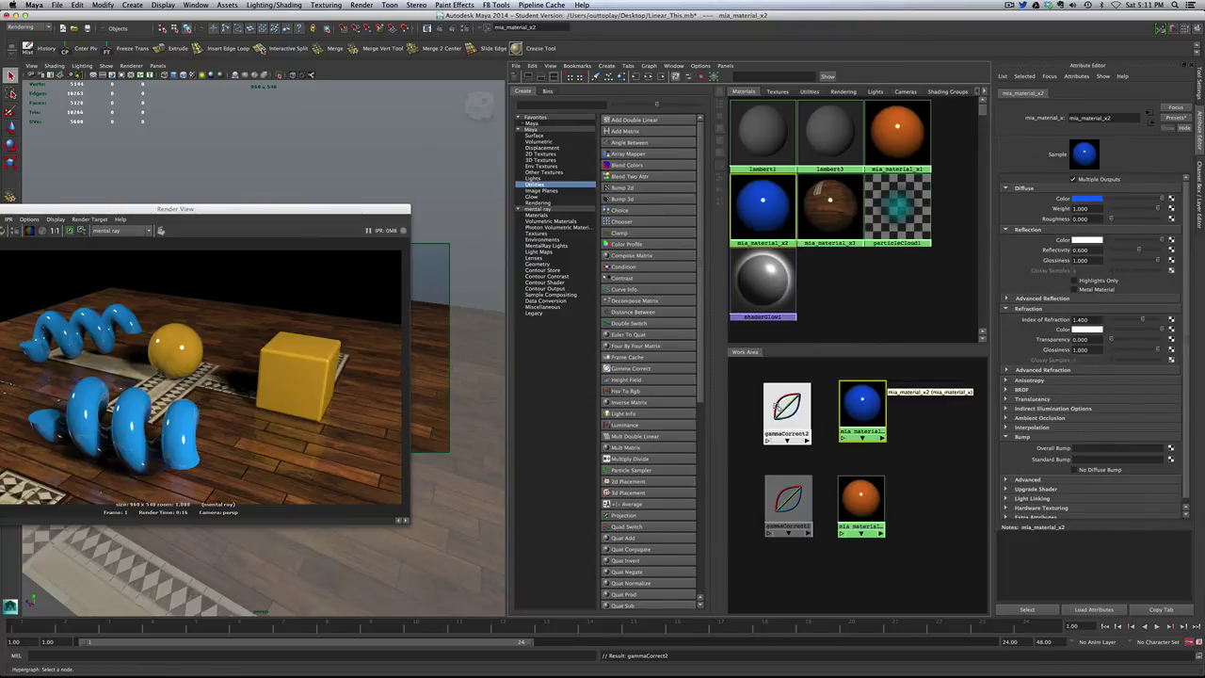
middle_drag(781, 409, 1085, 203)
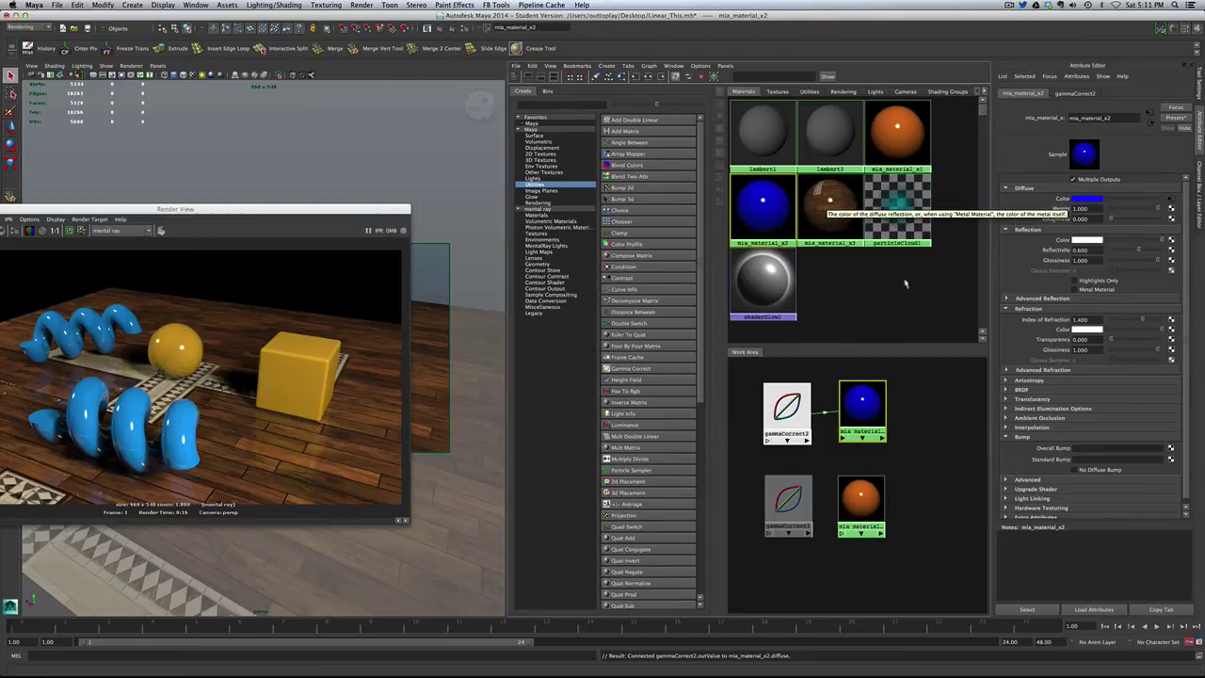
click(848, 401)
drag(849, 405, 863, 408)
key(z)
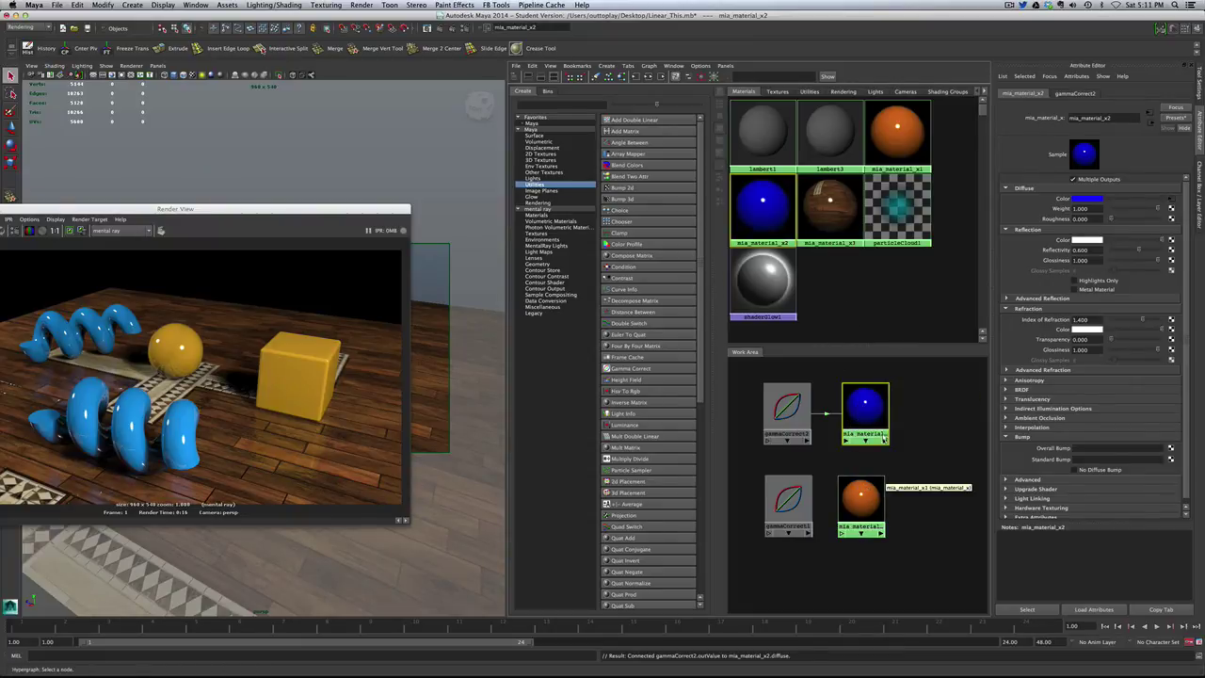
Step: Make gammaCorrect1's Value orange and connect it to mia_material_x1's diffuse input
click(862, 501)
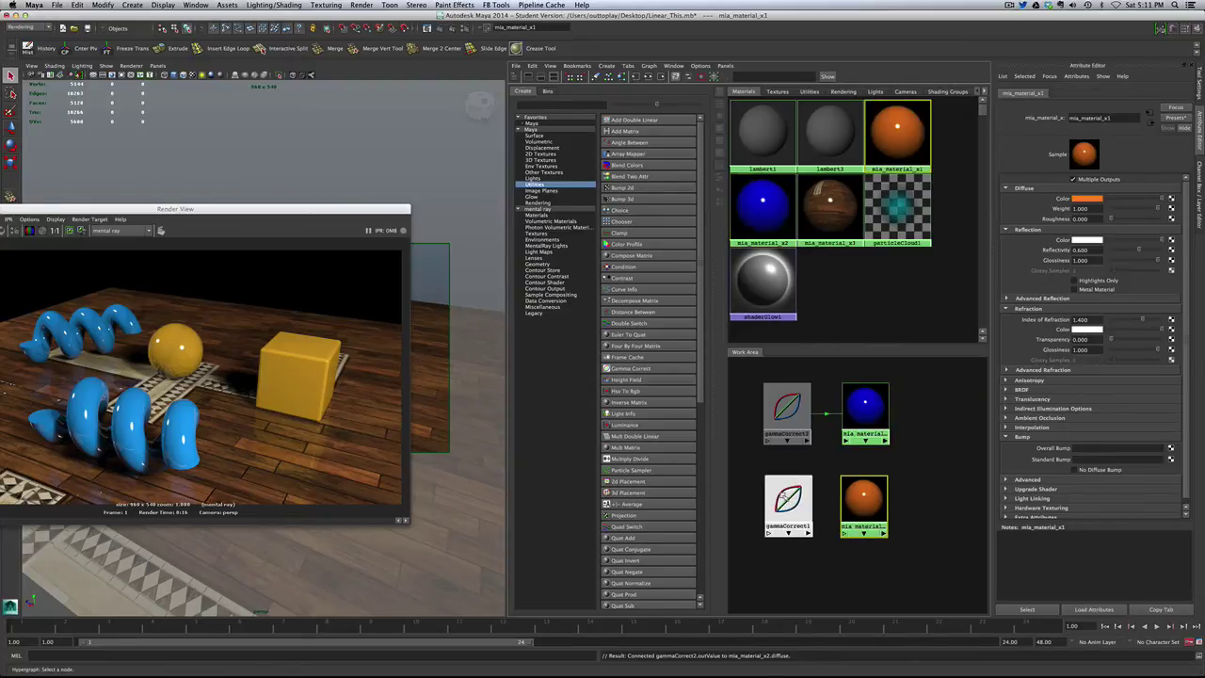
click(781, 493)
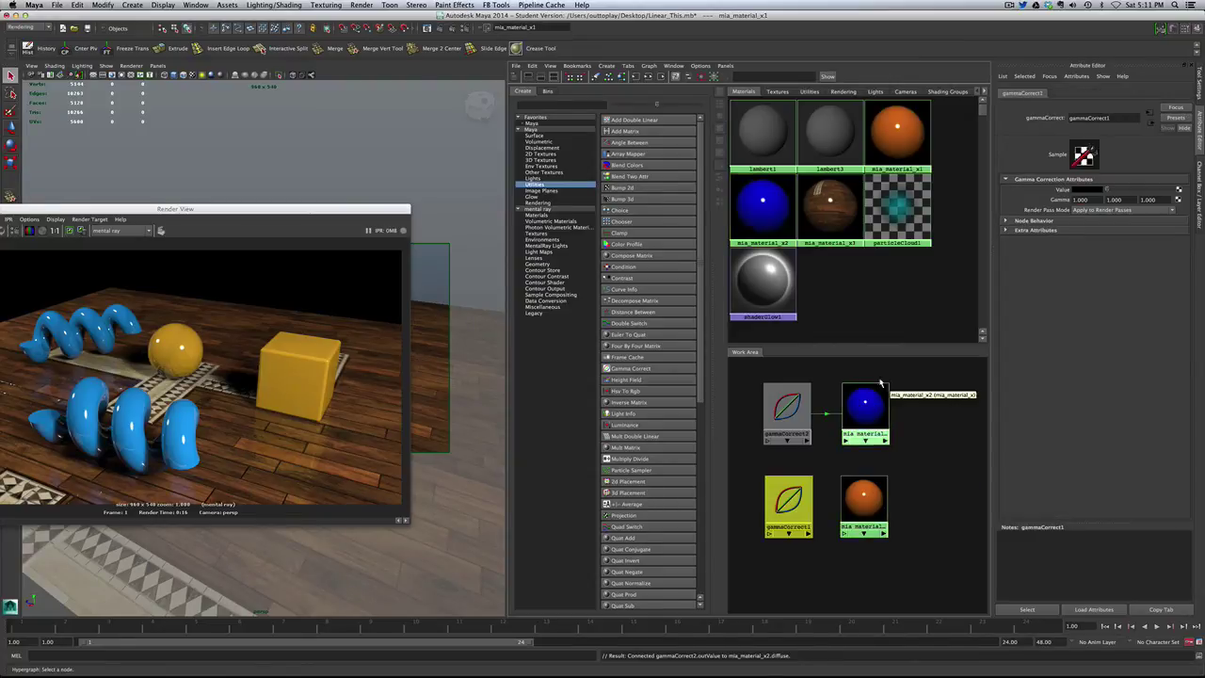
click(1087, 192)
click(1073, 216)
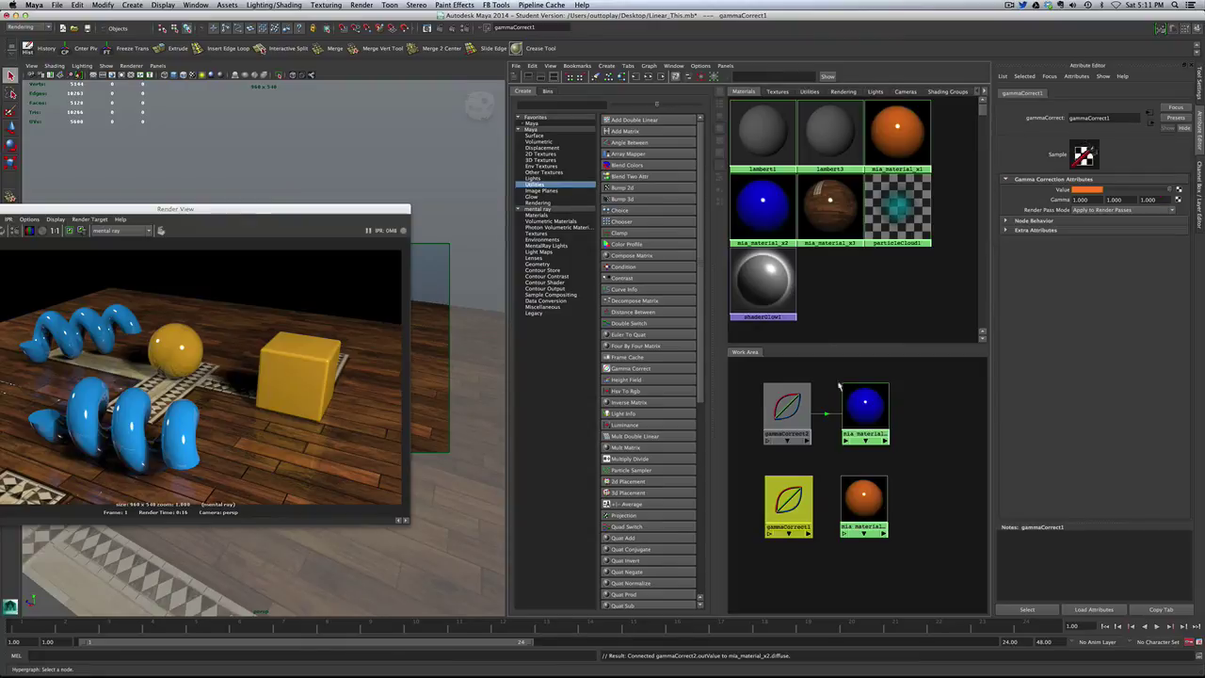
middle_drag(789, 497, 868, 504)
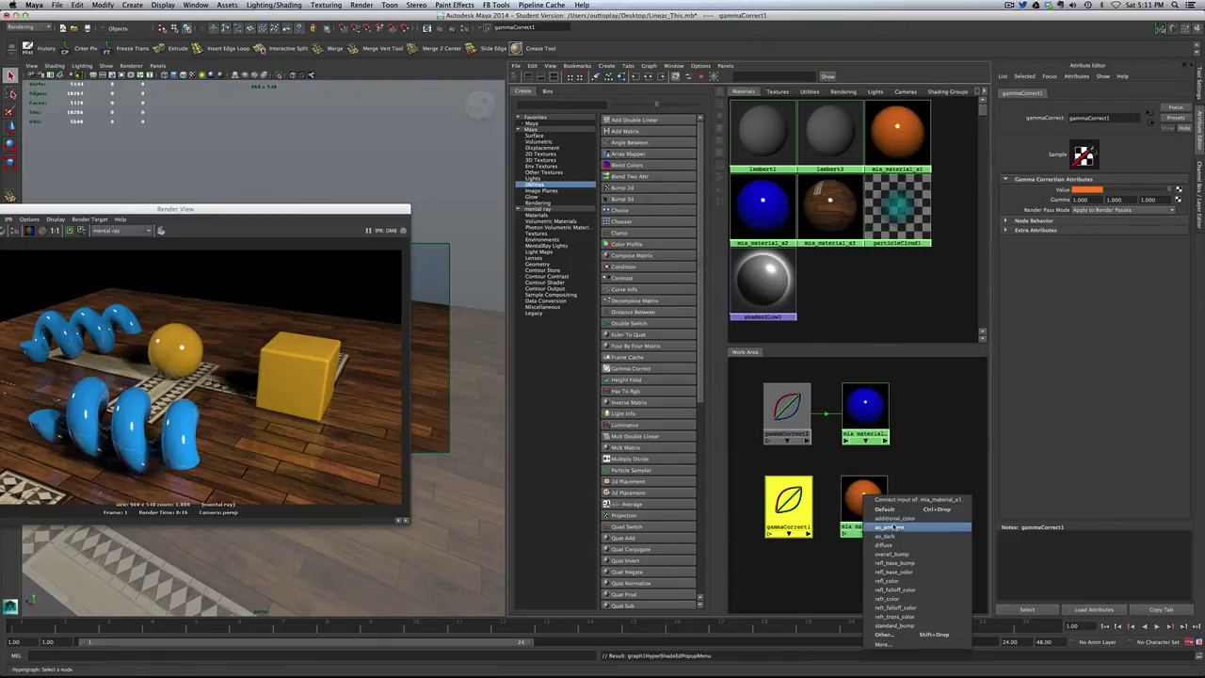
click(885, 546)
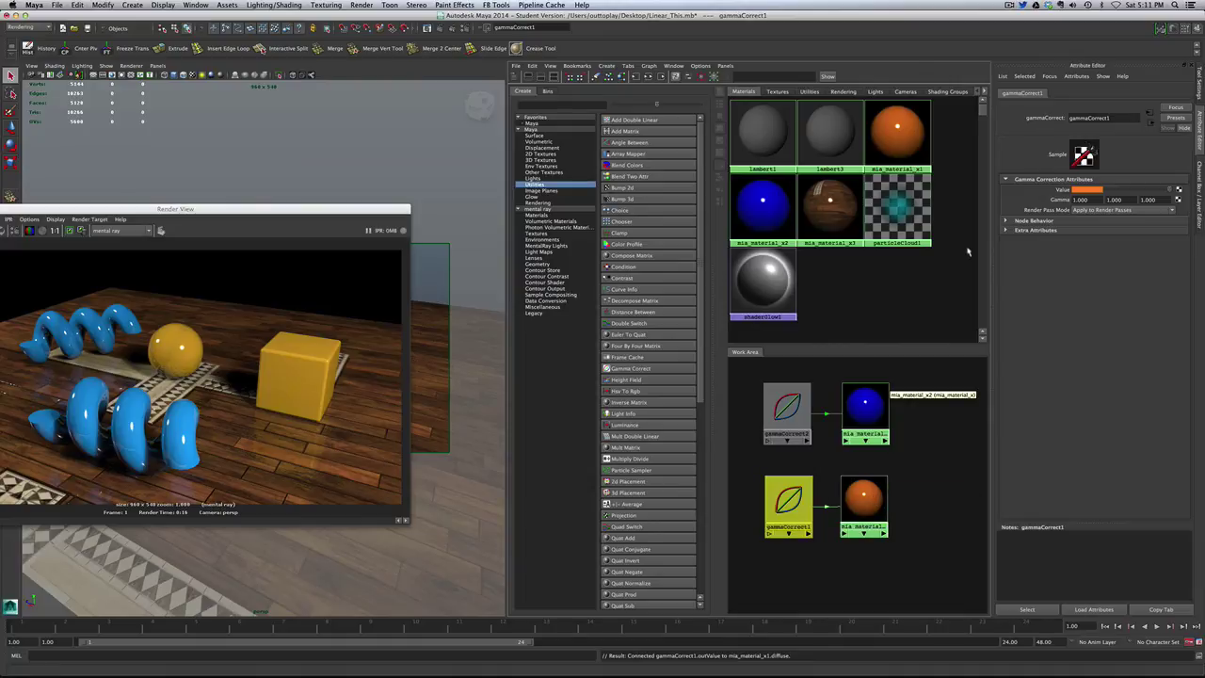
Step: Set all three gammaCorrect1 Gamma channels to 0.454
click(1081, 199)
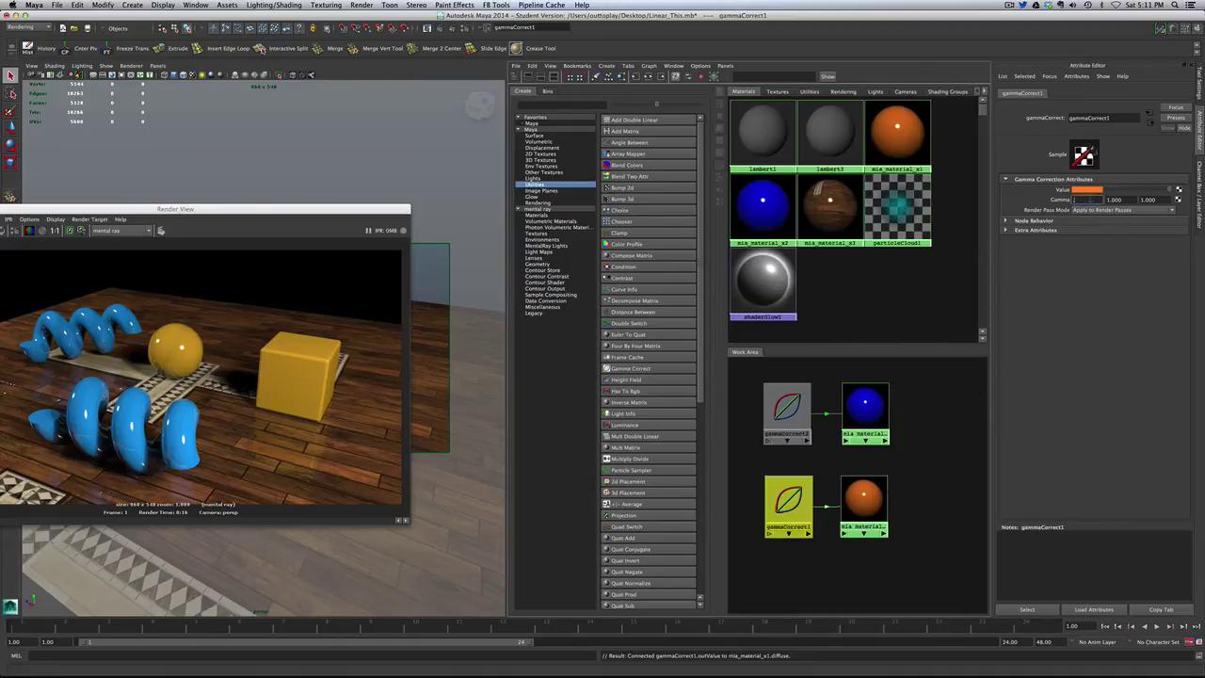
text(.454)
key(Tab)
text(.454)
key(Tab)
text(.4)
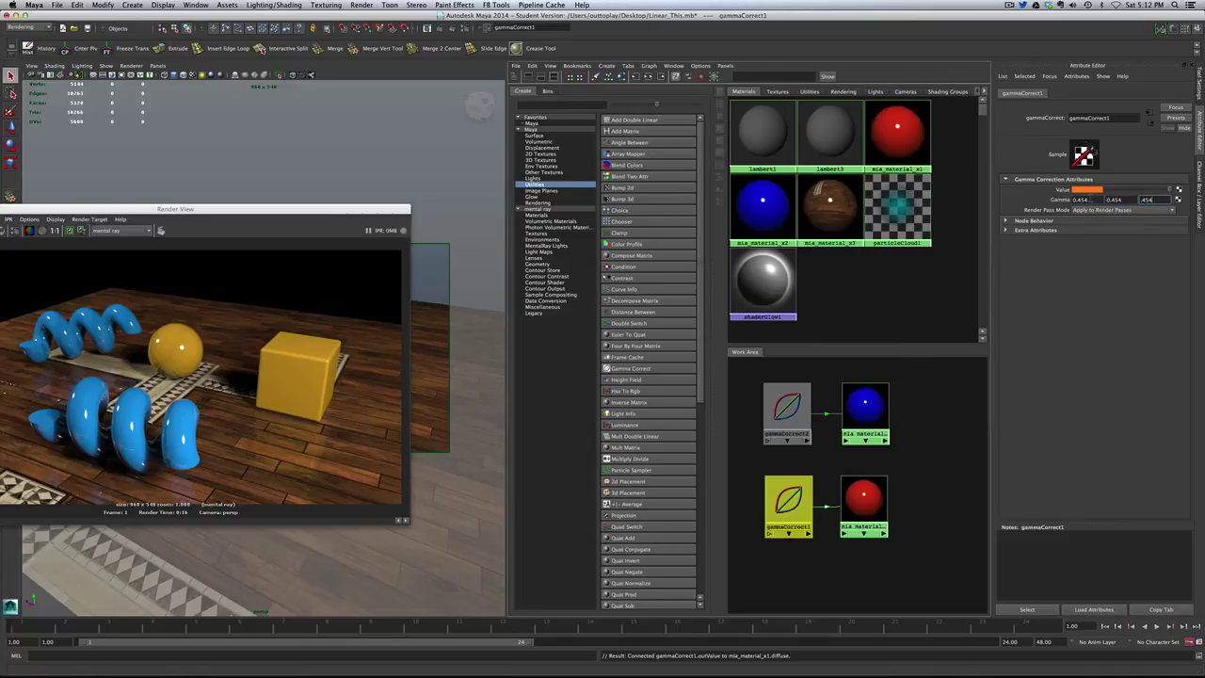
text(54)
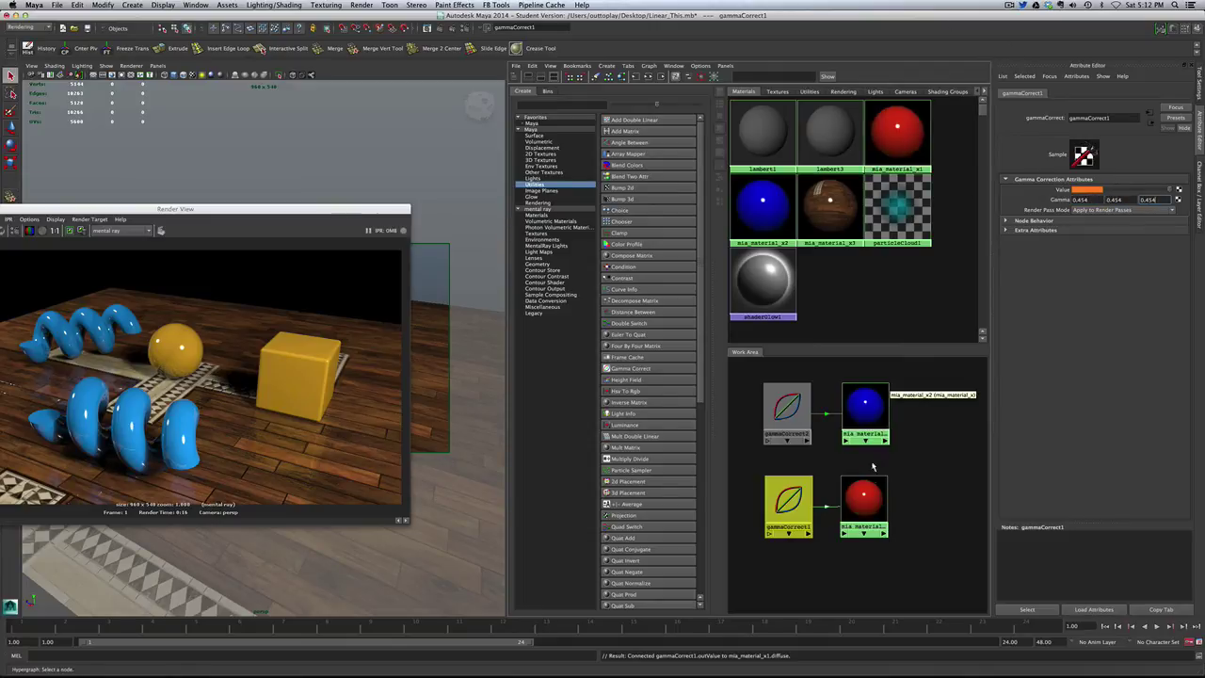
click(869, 491)
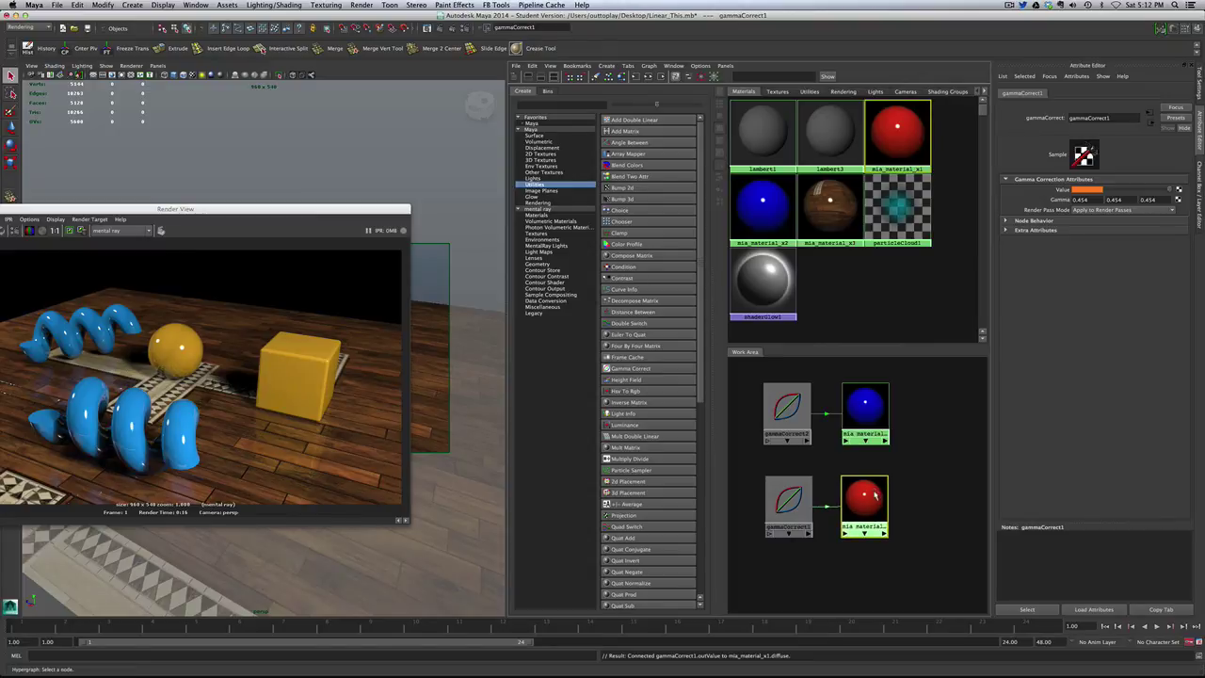
Step: Centre the Render View and redo the mental ray render with the corrected colours
drag(340, 211, 646, 167)
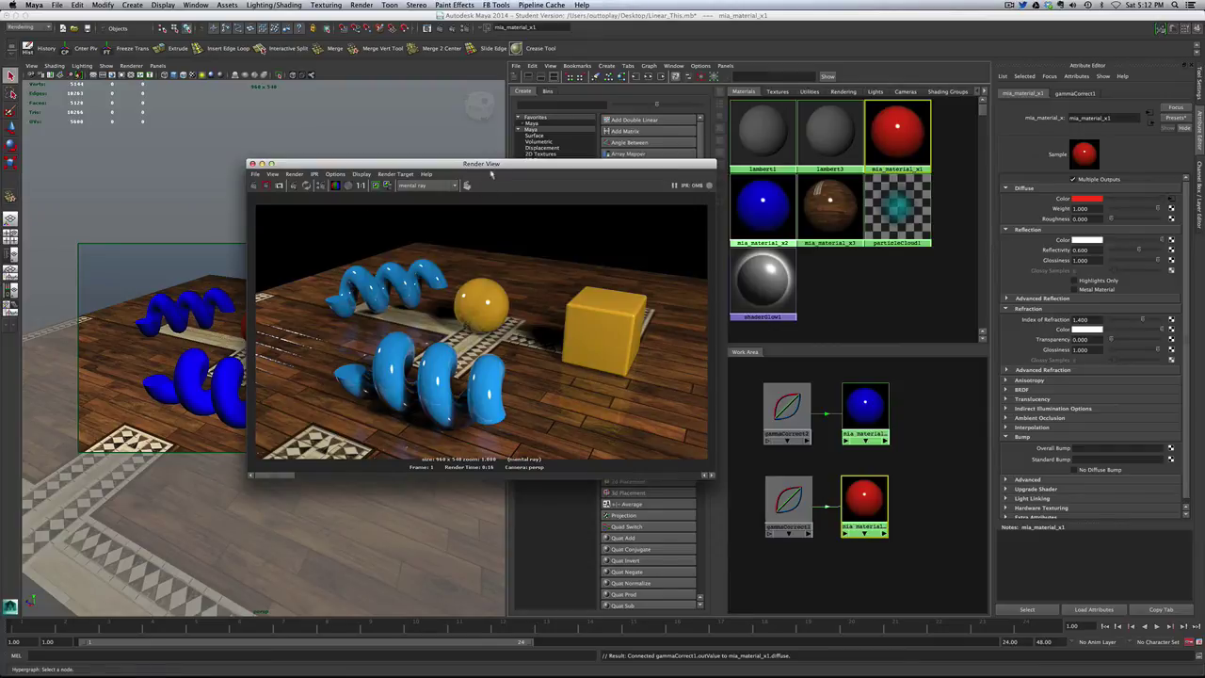
drag(489, 164, 448, 163)
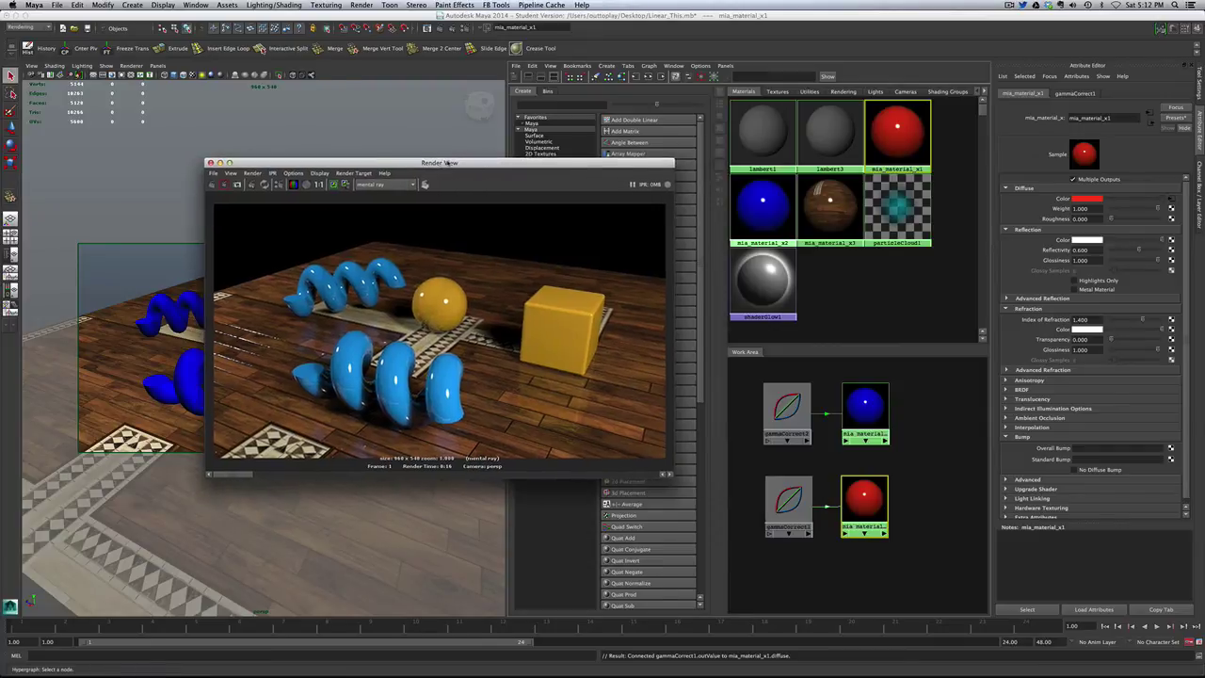
click(217, 184)
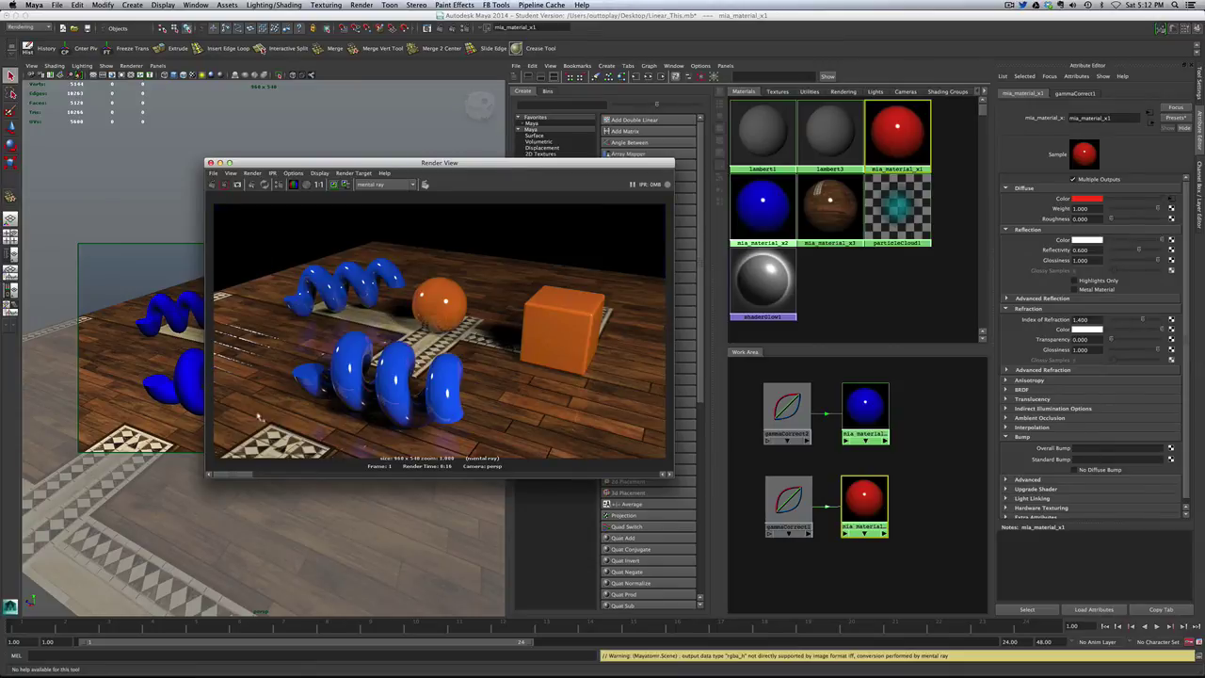
drag(260, 477, 226, 453)
drag(238, 474, 563, 478)
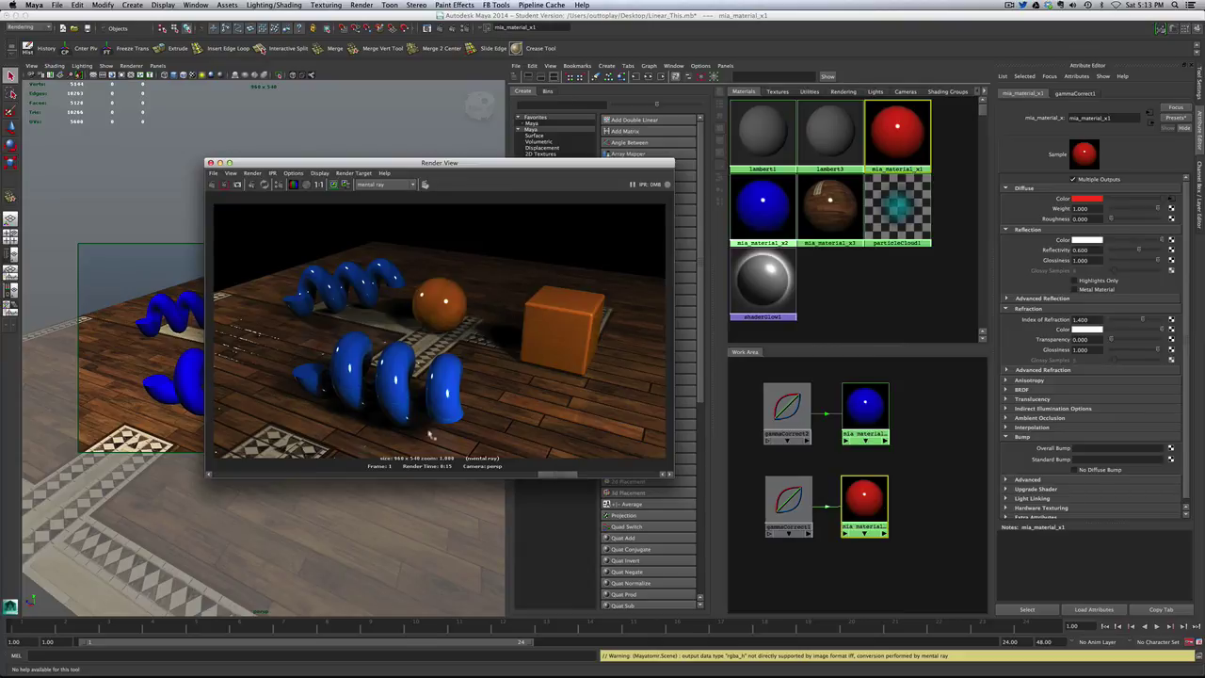
drag(556, 475, 227, 460)
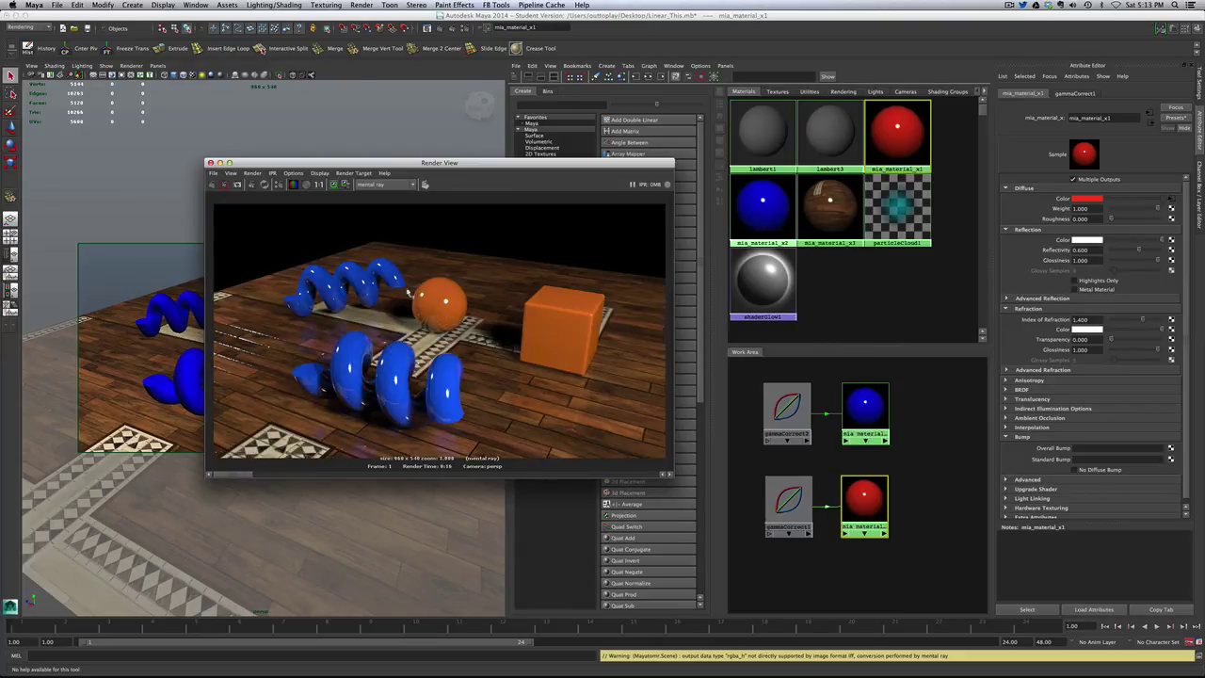